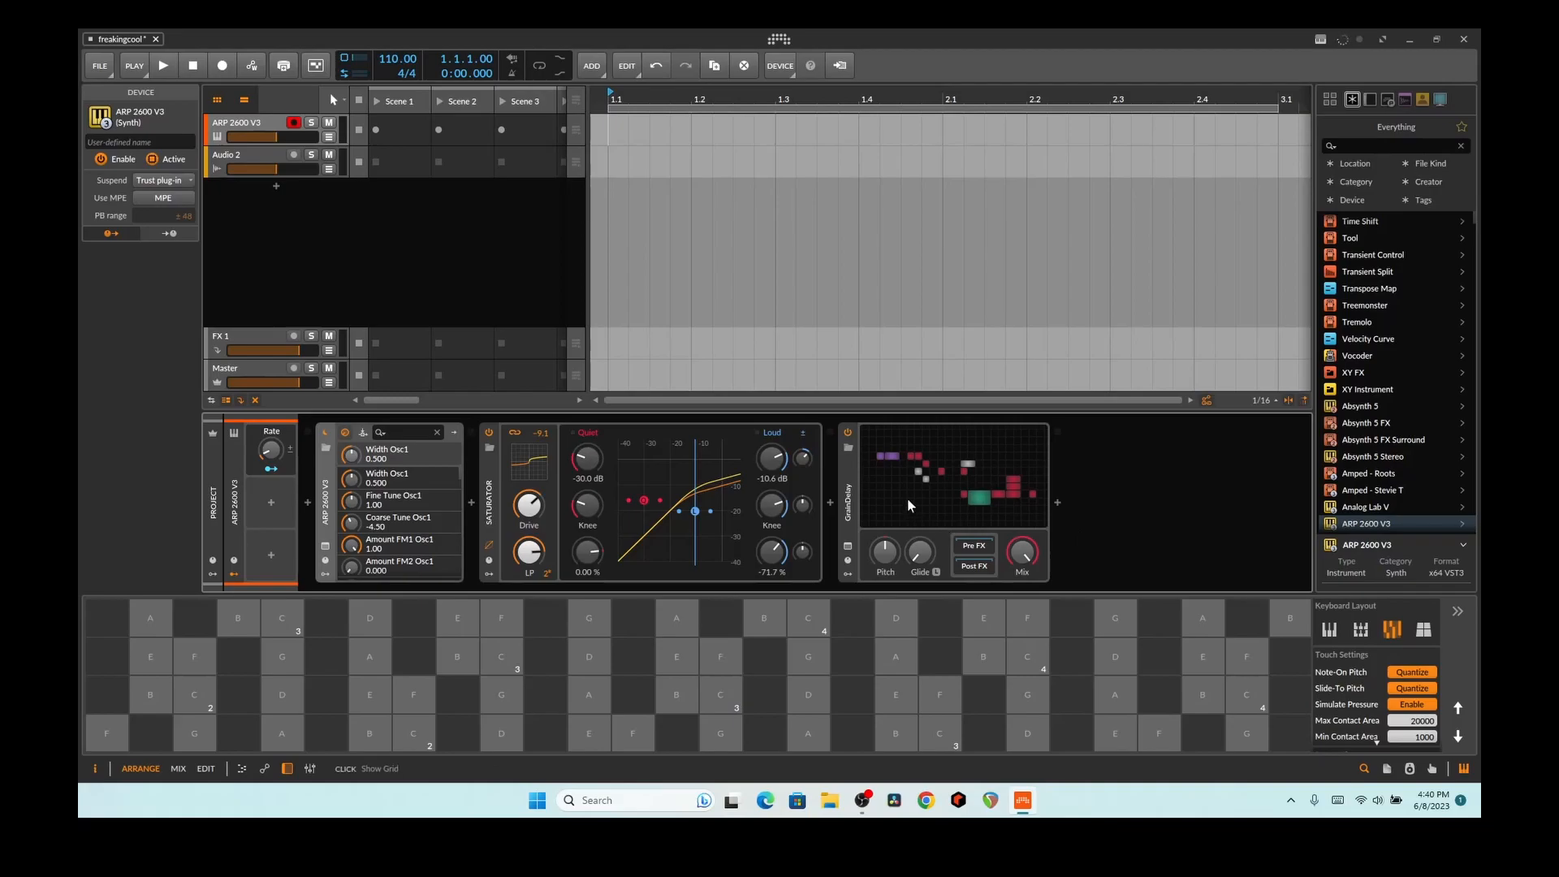
Open the GrainDelay device's grid patch and look over its module layout.
left_click(908, 497)
left_click_drag(908, 309, 716, 358)
left_click_drag(910, 362, 631, 368)
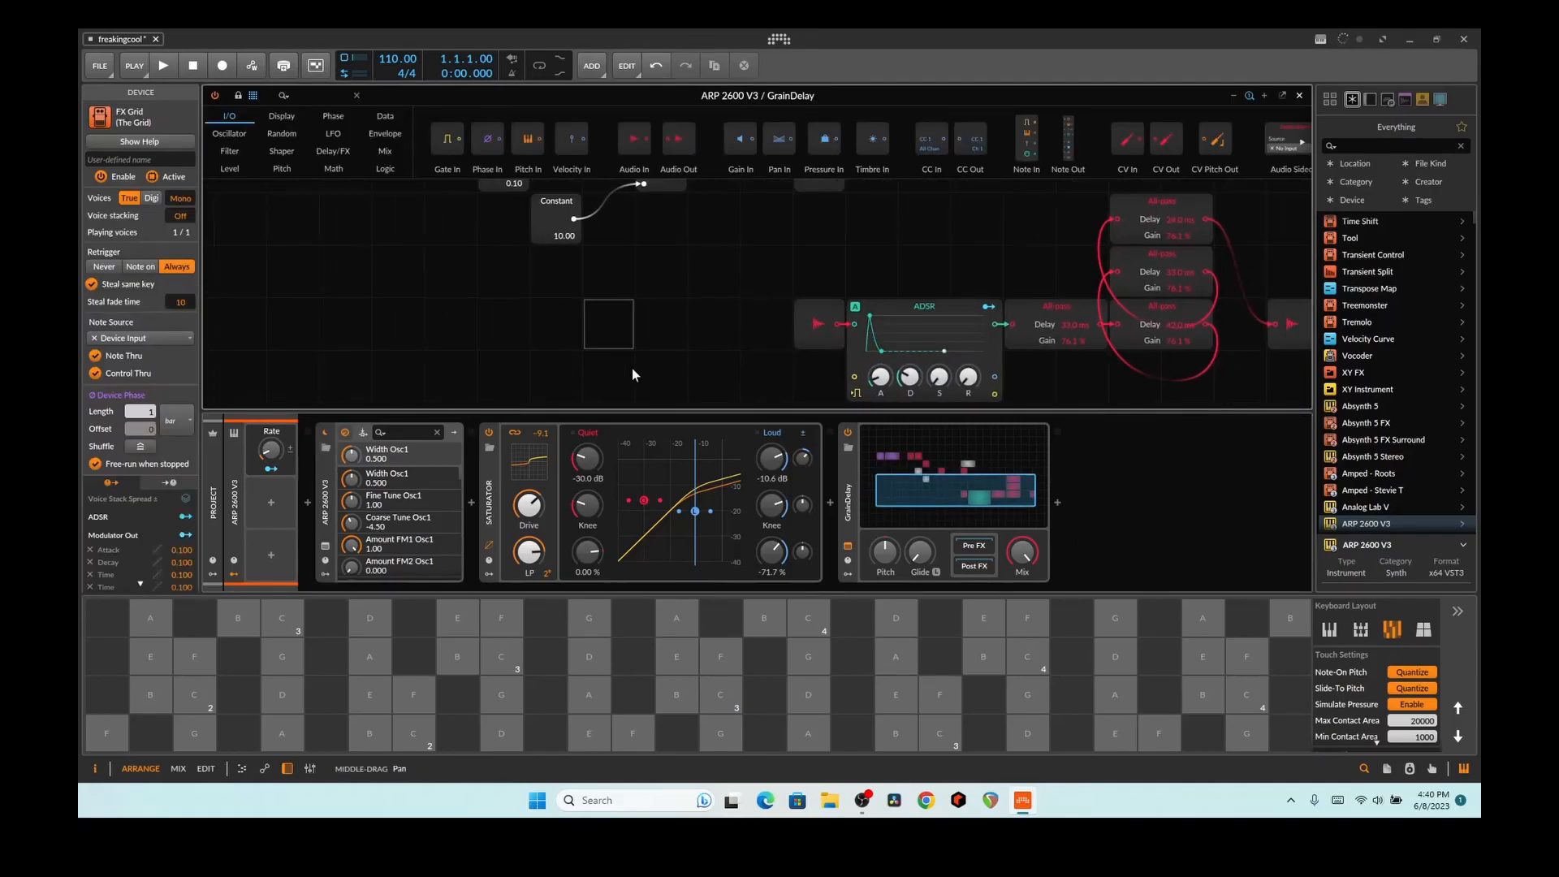
left_click_drag(742, 244, 813, 411)
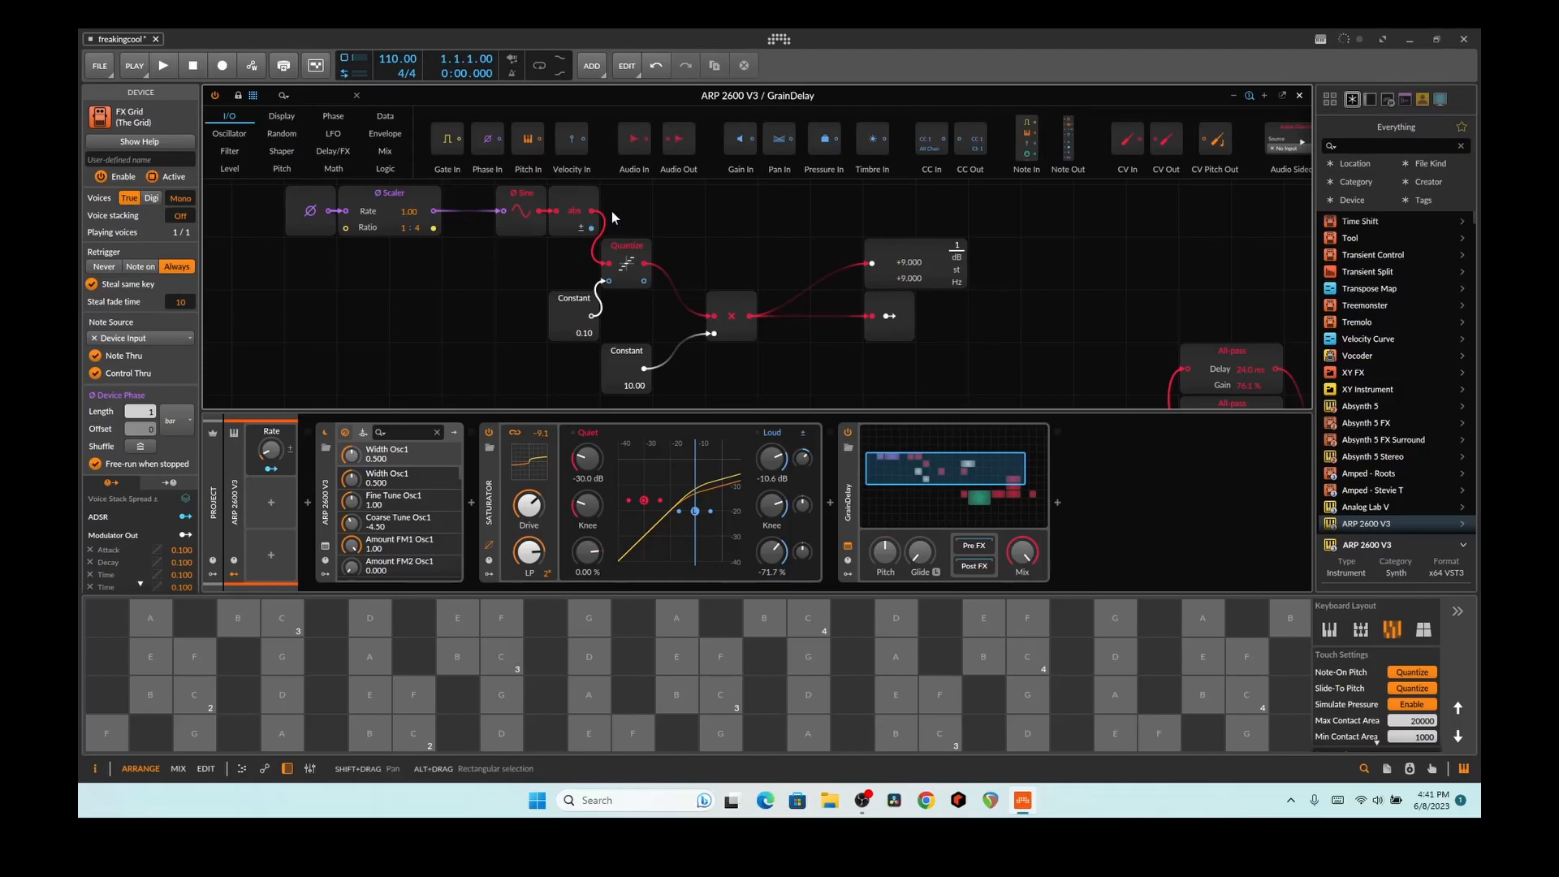
Add a Ø Sine data module in the empty area and connect its output to a new Value Readout.
left_click(386, 116)
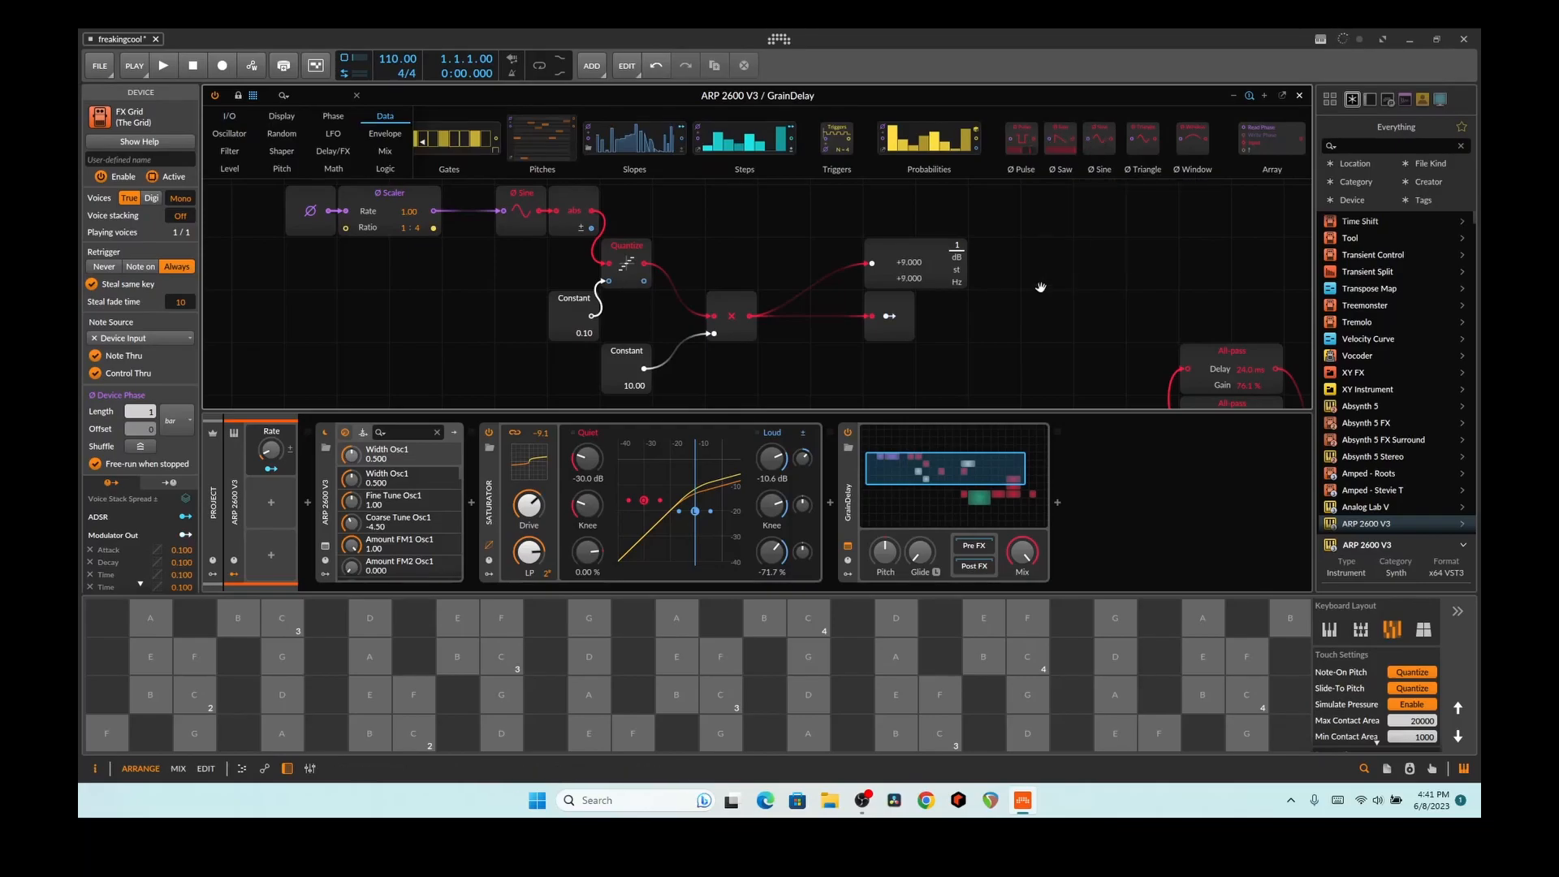
left_click_drag(1040, 289, 1043, 280)
left_click(282, 115)
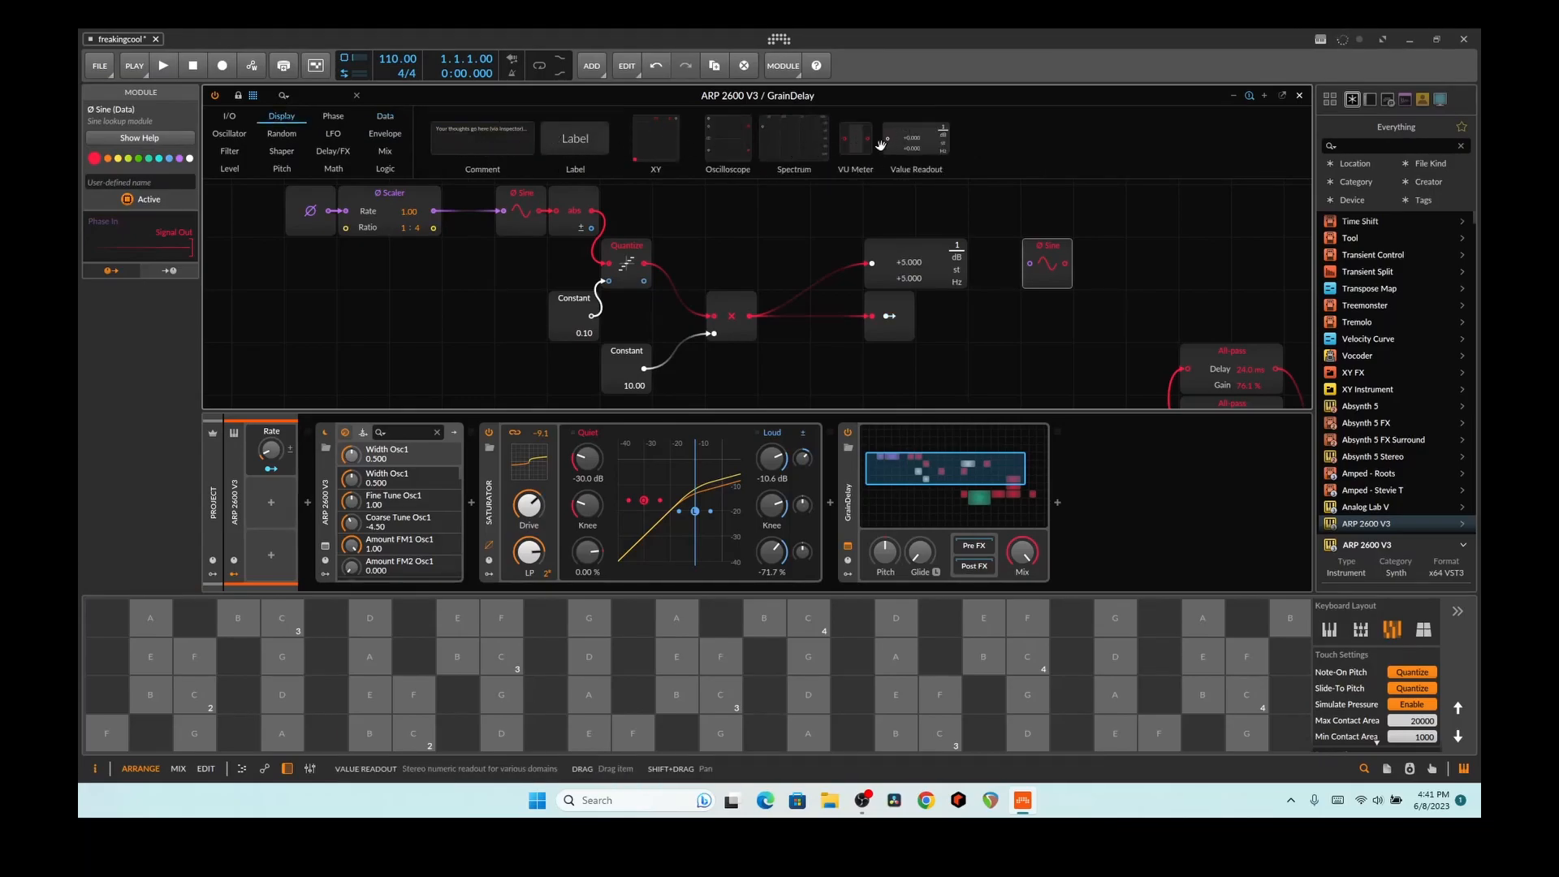
left_click_drag(914, 139, 1067, 265)
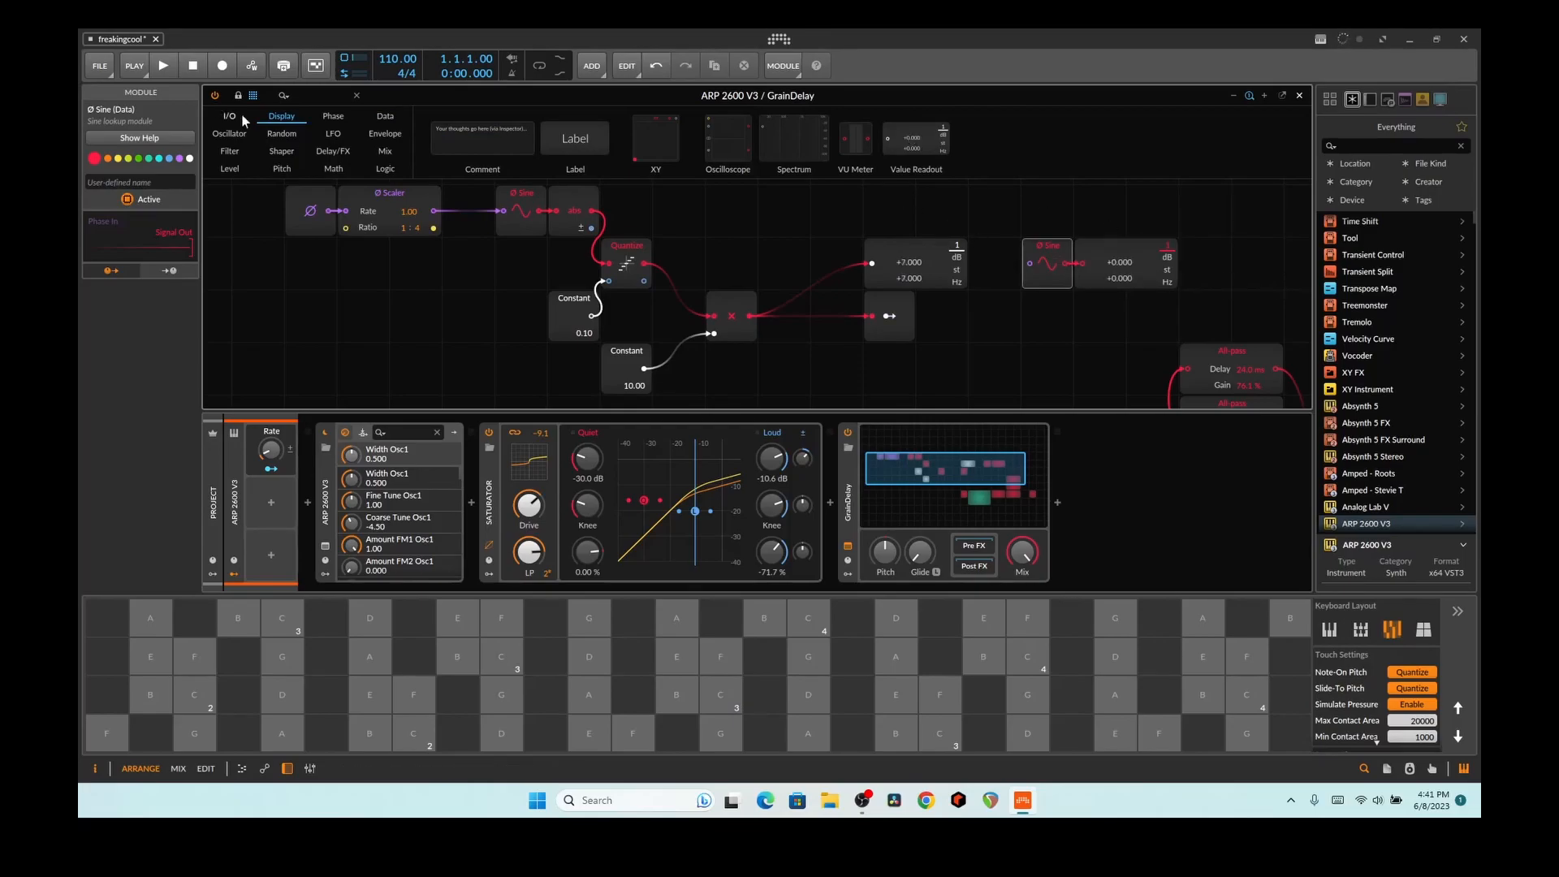
Move the Phase In module directly in front of the added Ø Sine so it also drives that module, and select its readout.
left_click(307, 212)
left_click_drag(310, 212, 363, 263)
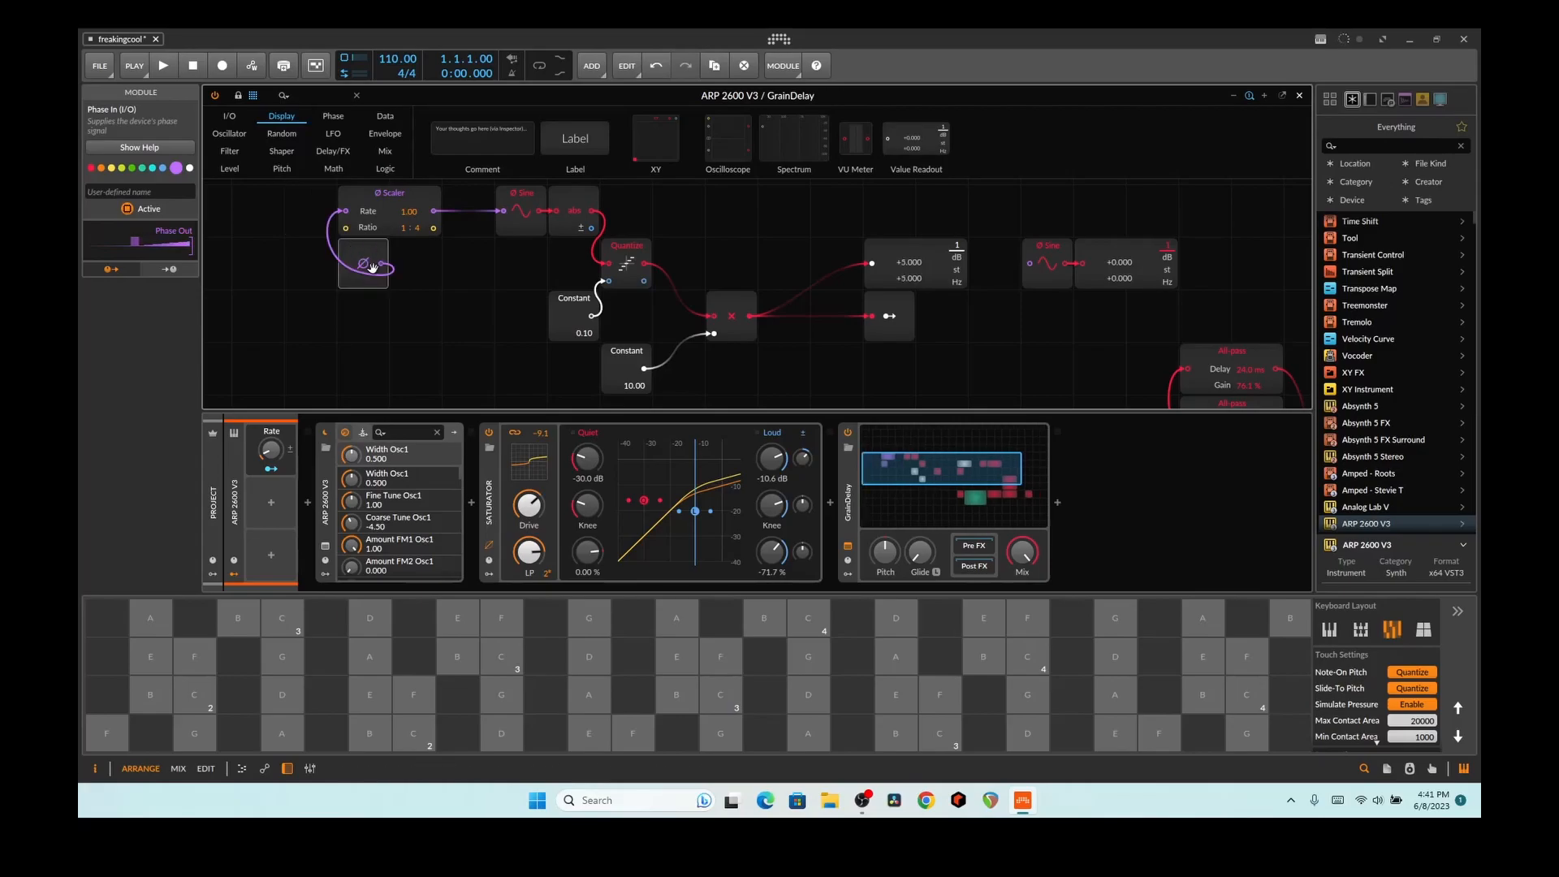
left_click_drag(1029, 263, 1025, 258)
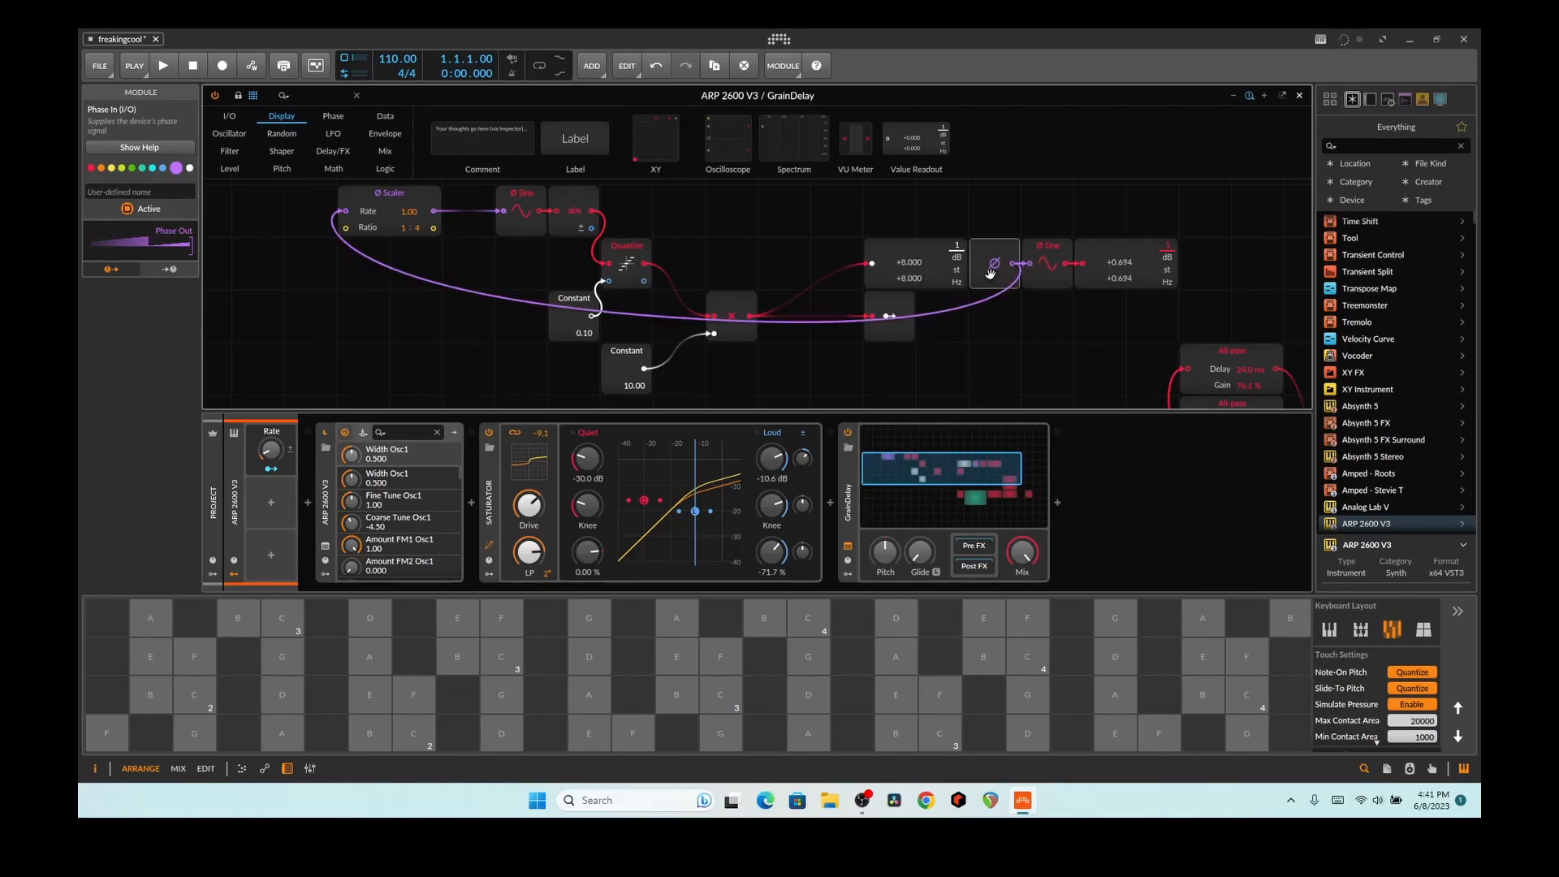
left_click(1127, 267)
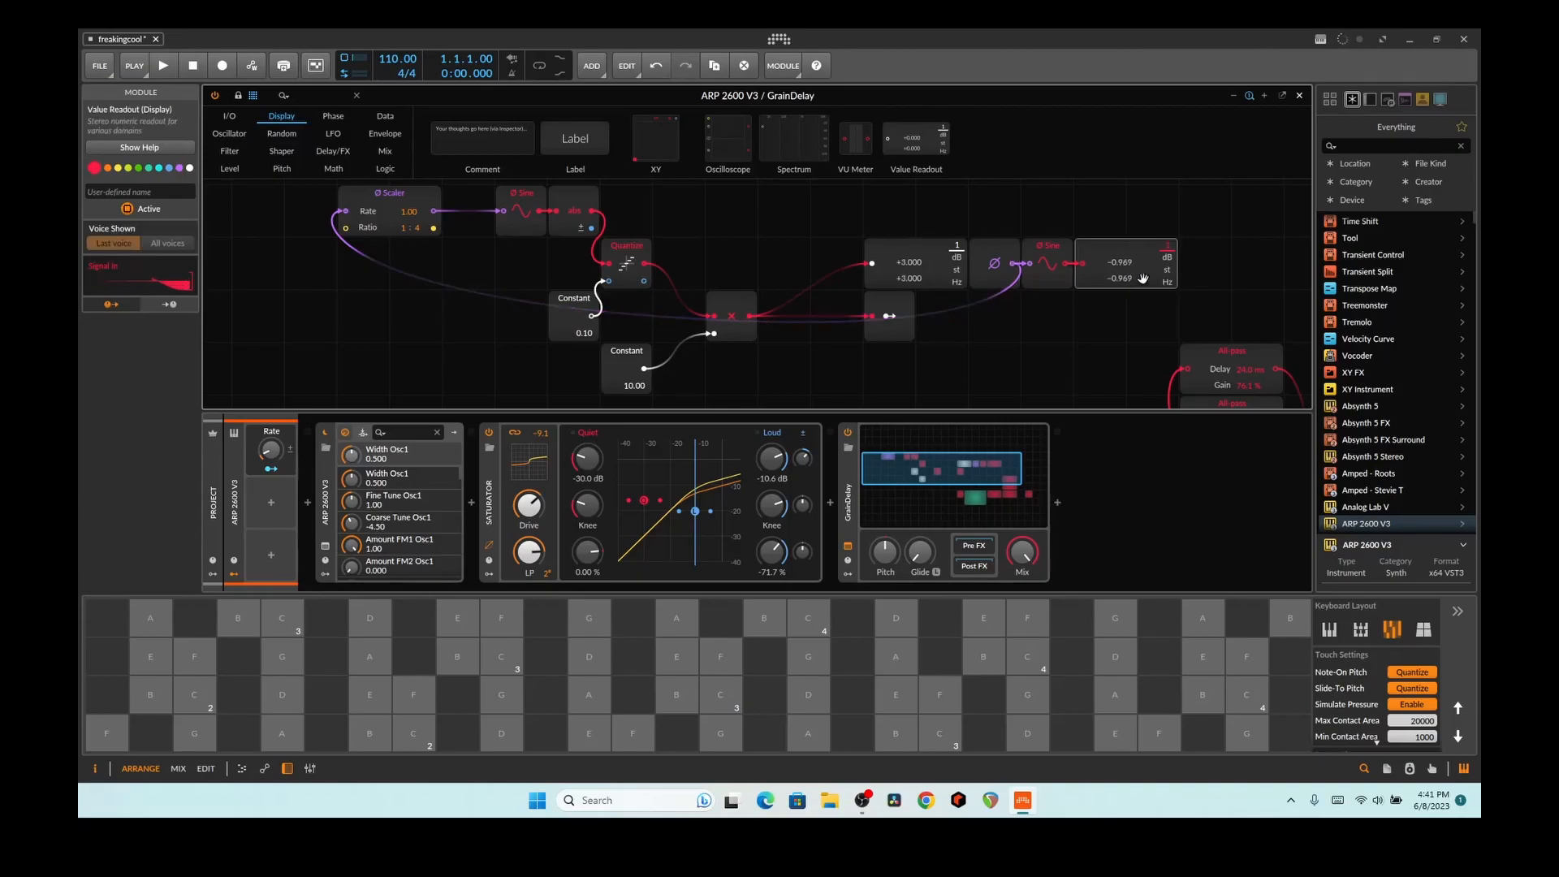
Delete the added Ø Sine, the Phase In and the Value Readout beside them.
left_click(1049, 264)
key("Delete")
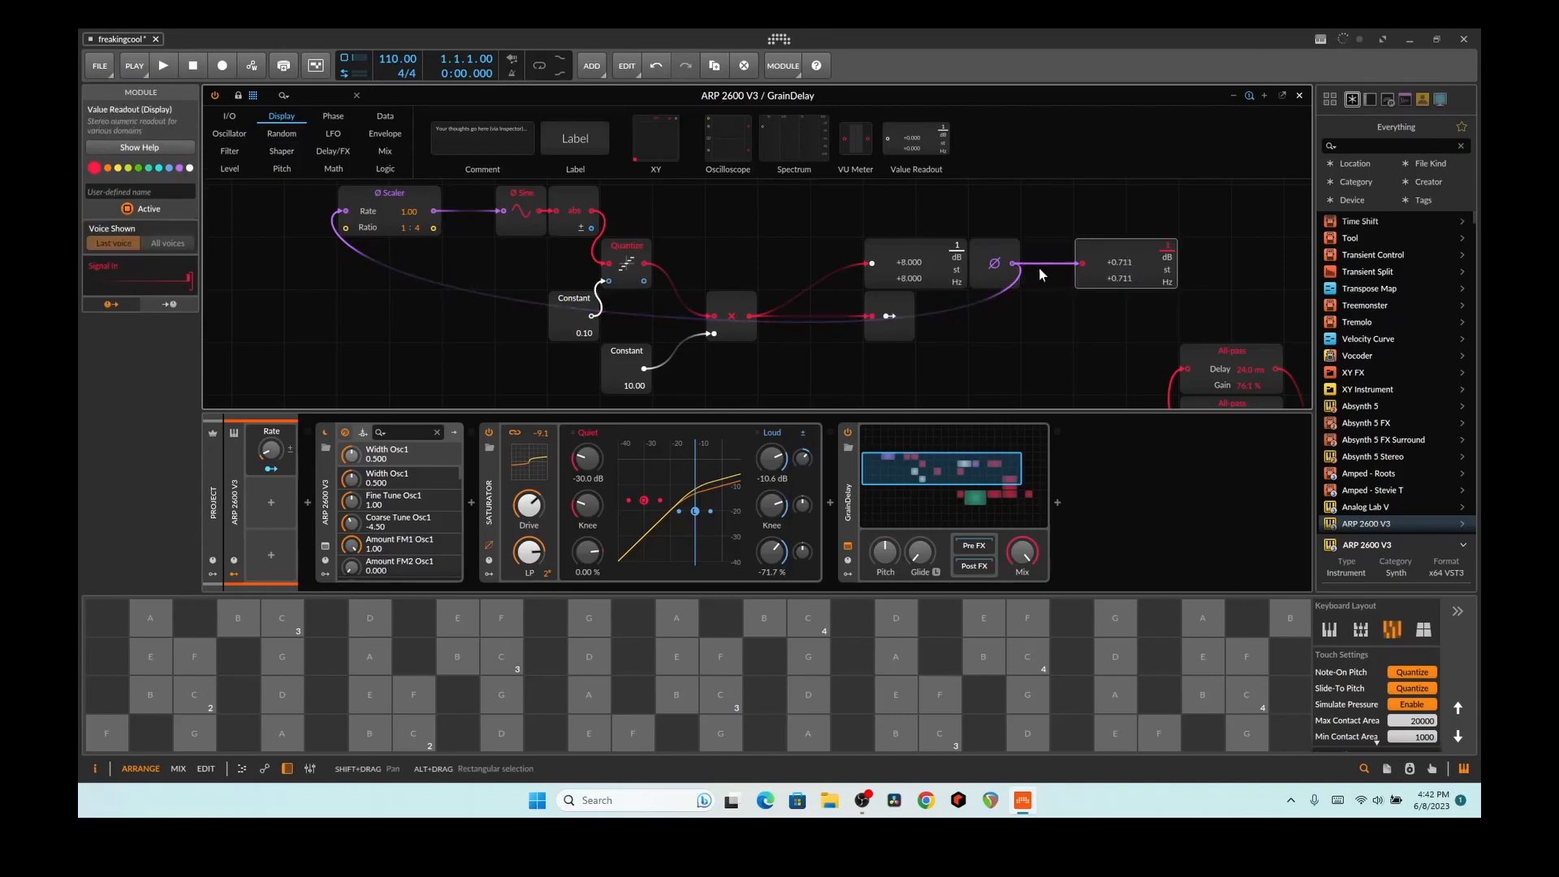
left_click(997, 263)
key("Delete")
left_click(1114, 247)
key("Delete")
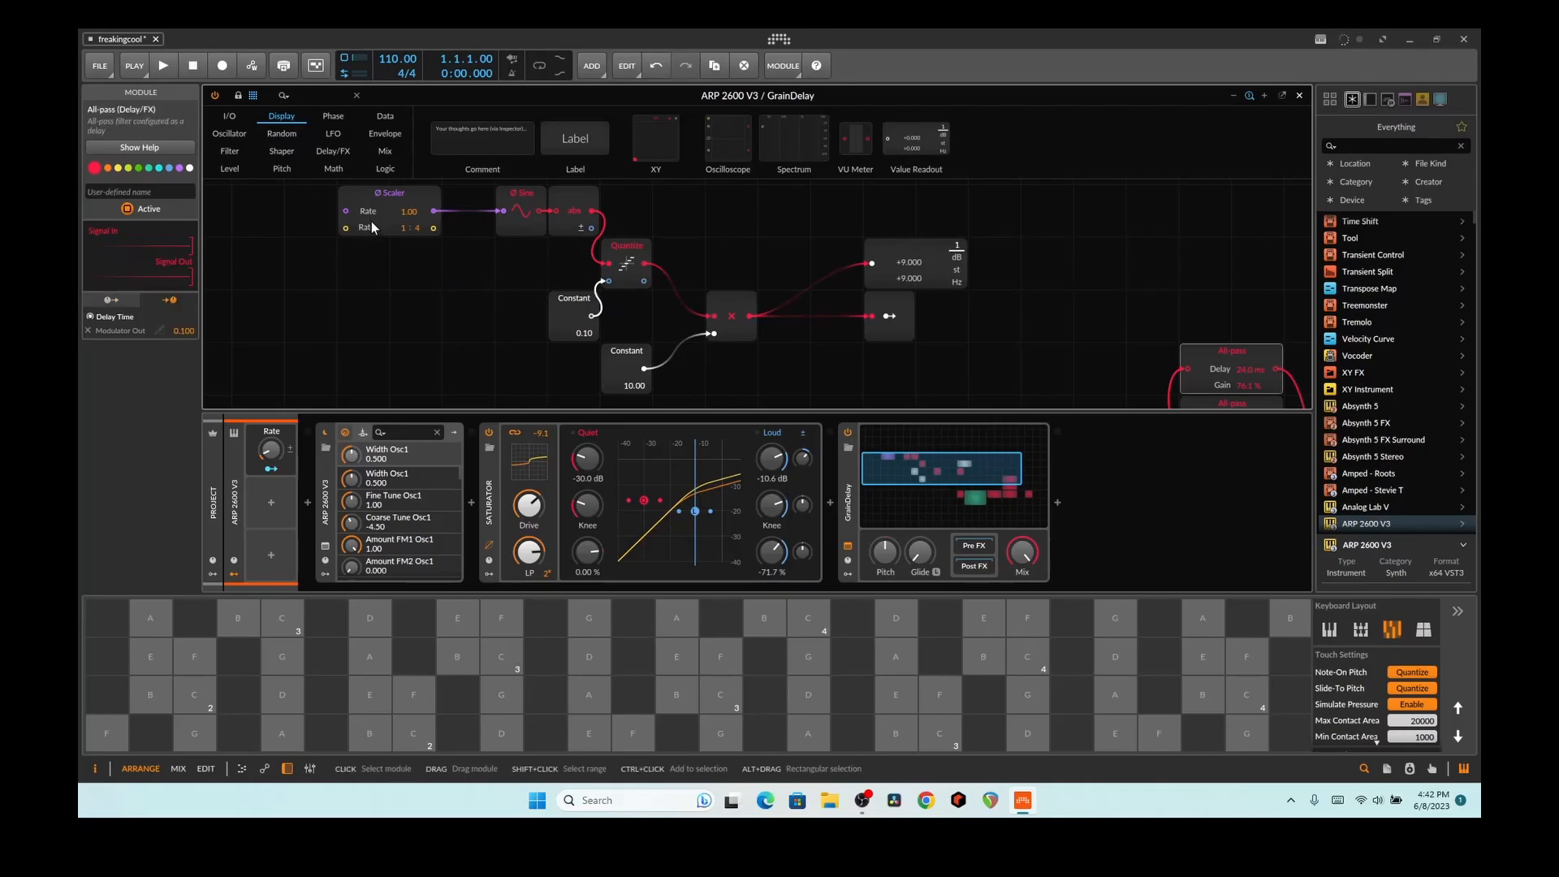
Undo the deletion of the Value Readout and Phase In, and move Phase In back in front of the Scaler.
key("ctrl+z")
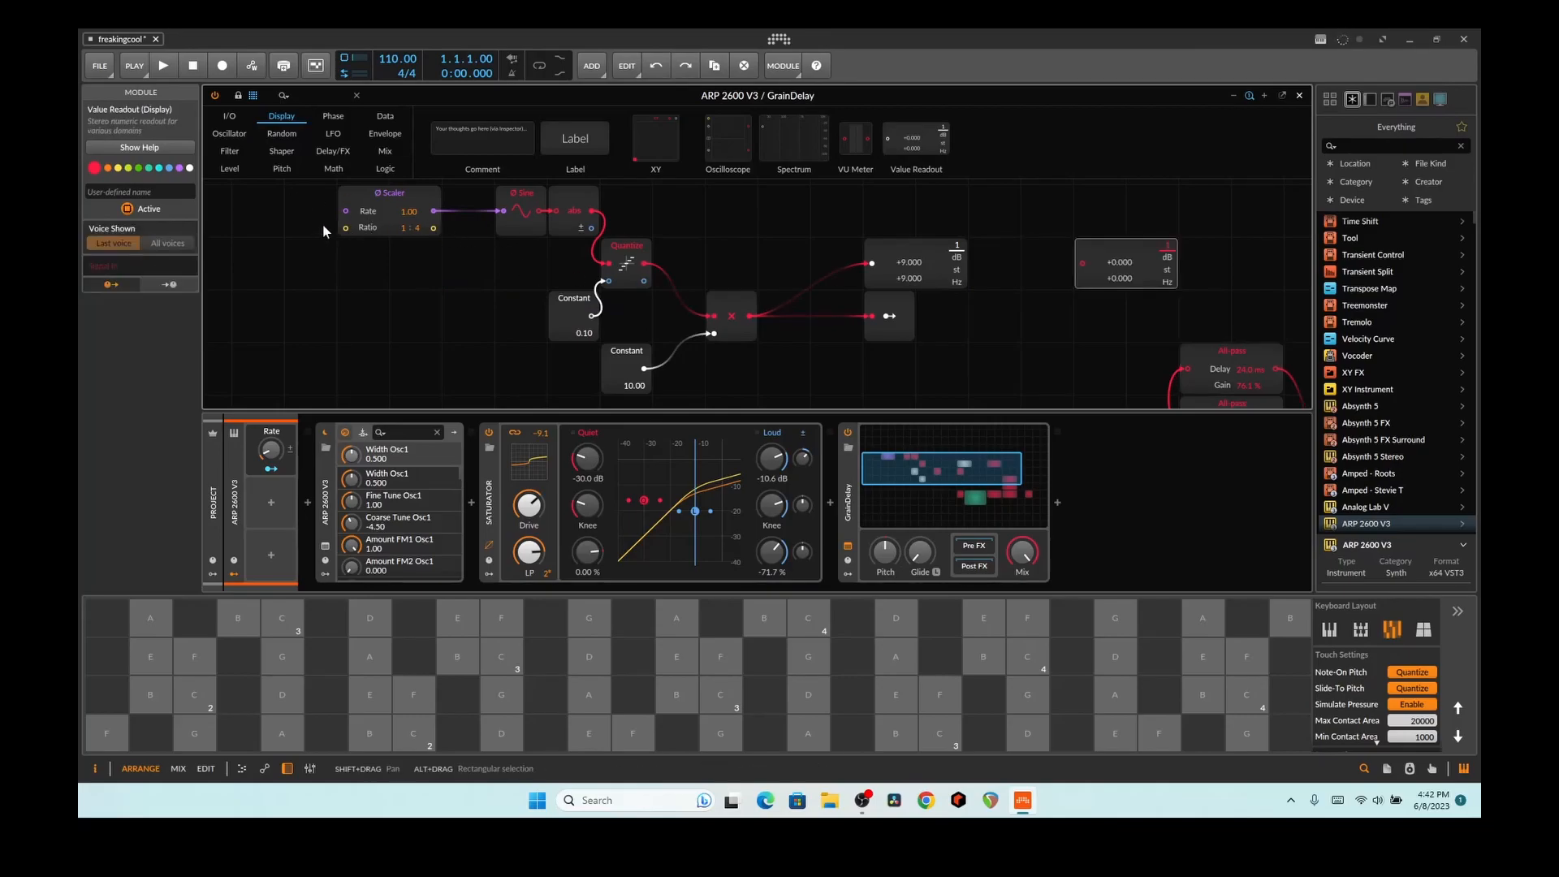
key("ctrl+z")
left_click_drag(196, 264, 308, 223)
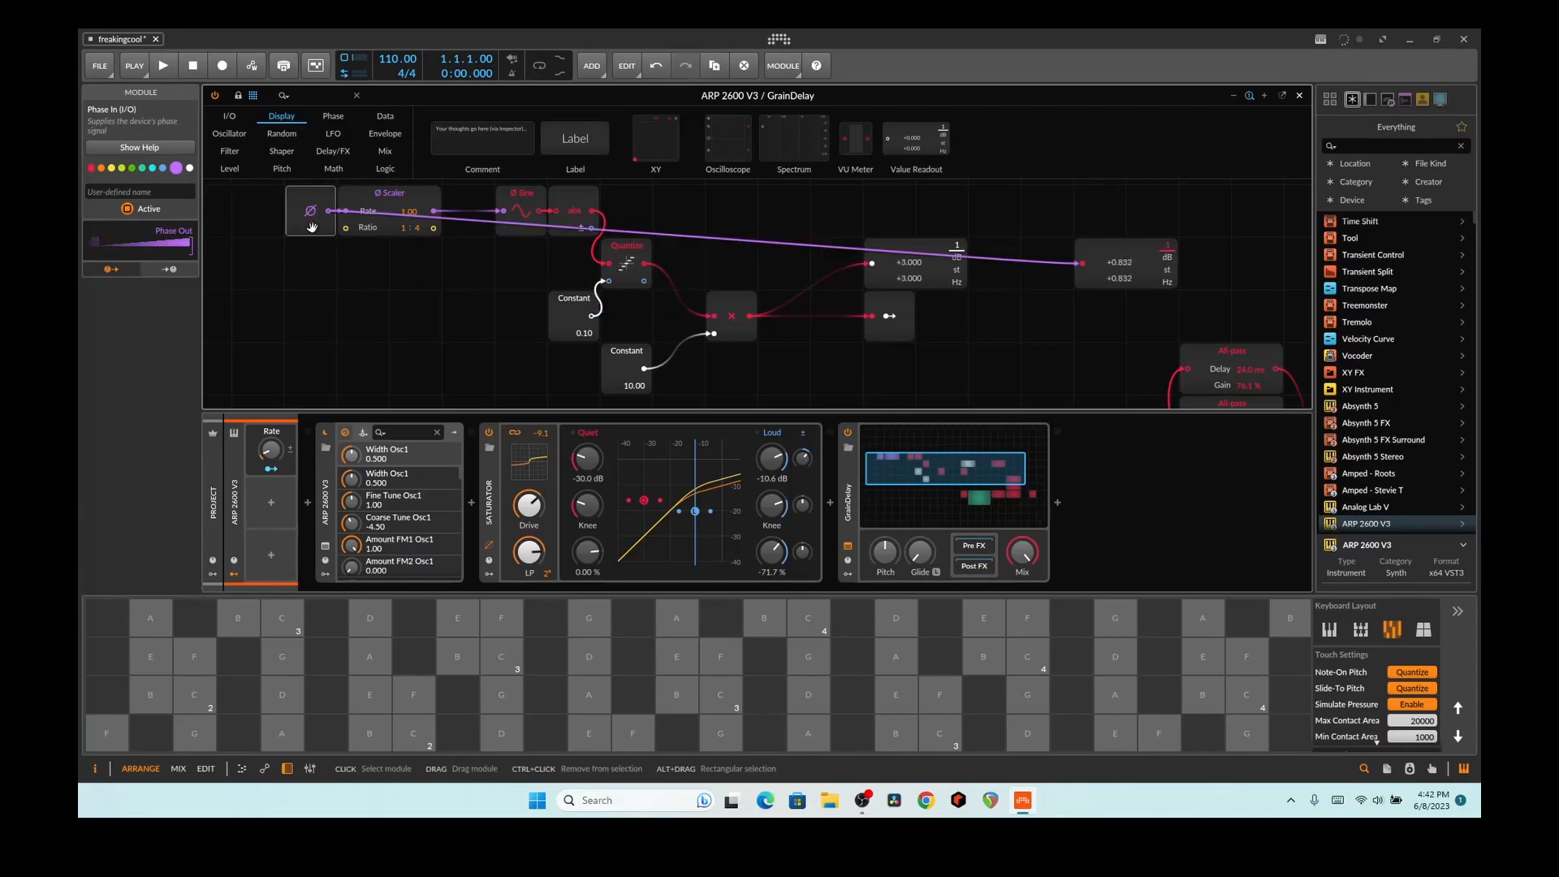
Disconnect the added Value Readout from Phase In and delete it, then dismiss the desktop notification.
double_click(1083, 265)
left_click(1100, 261)
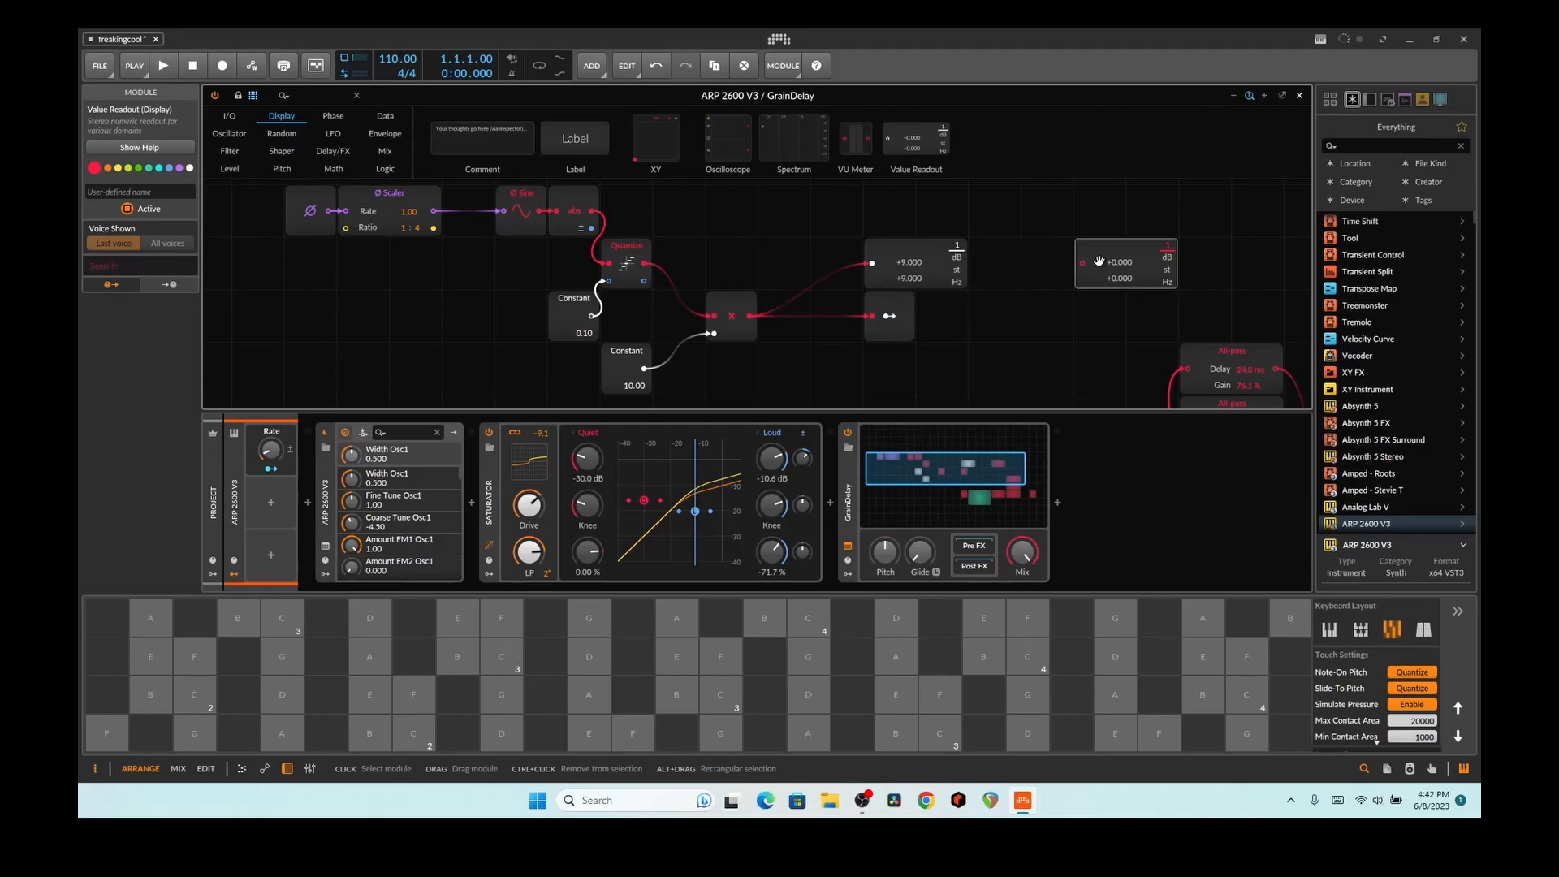
key("Delete")
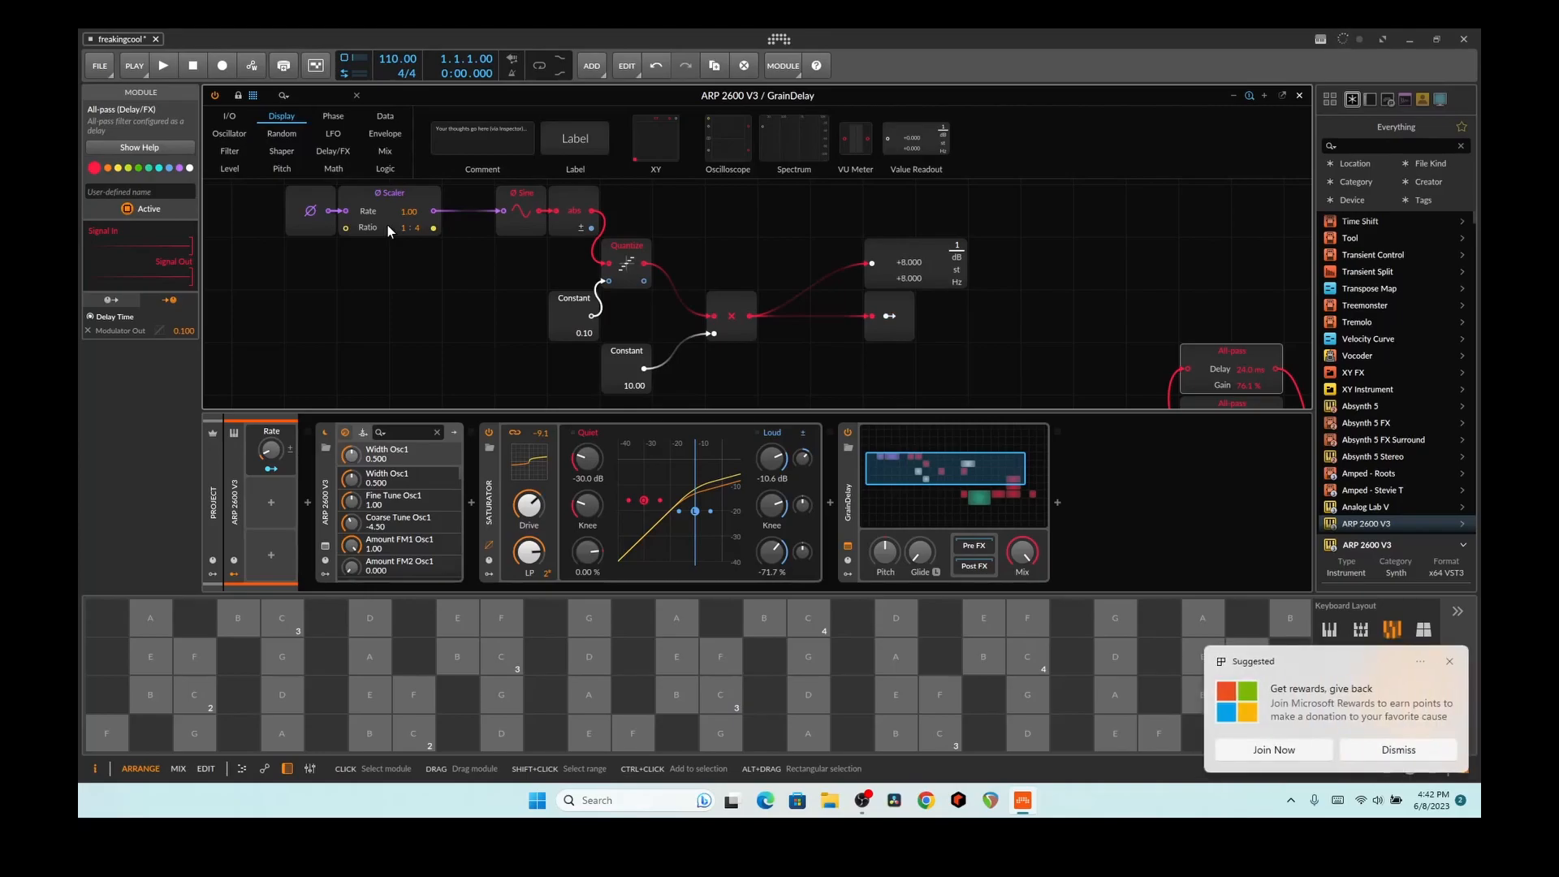
left_click(1449, 662)
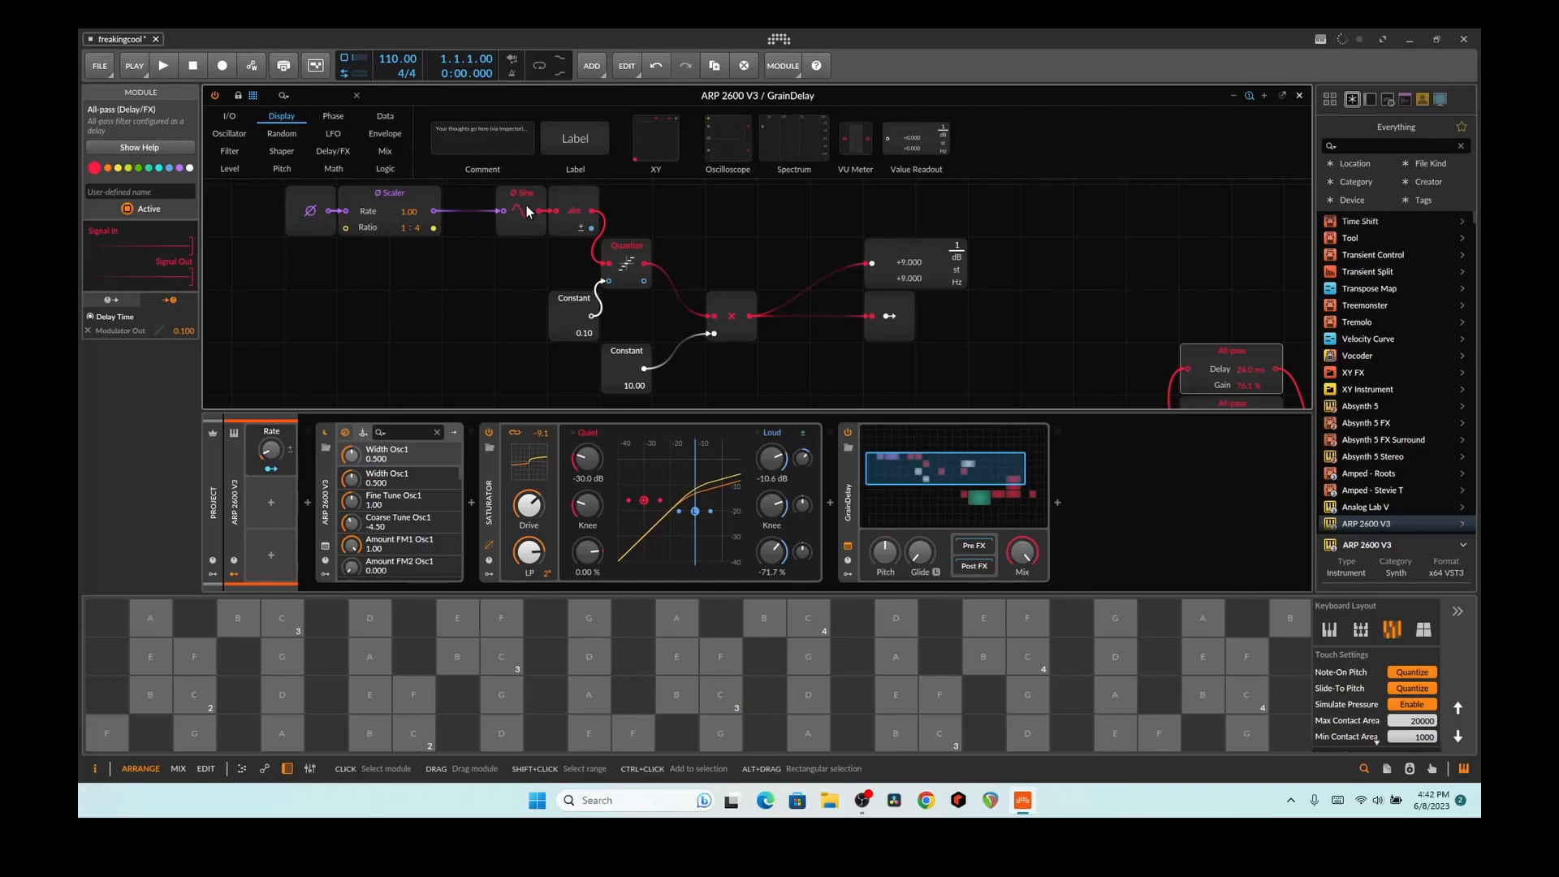
Inspect the input and output signals of the Abs, Quantize and Multiply modules.
left_click(579, 219)
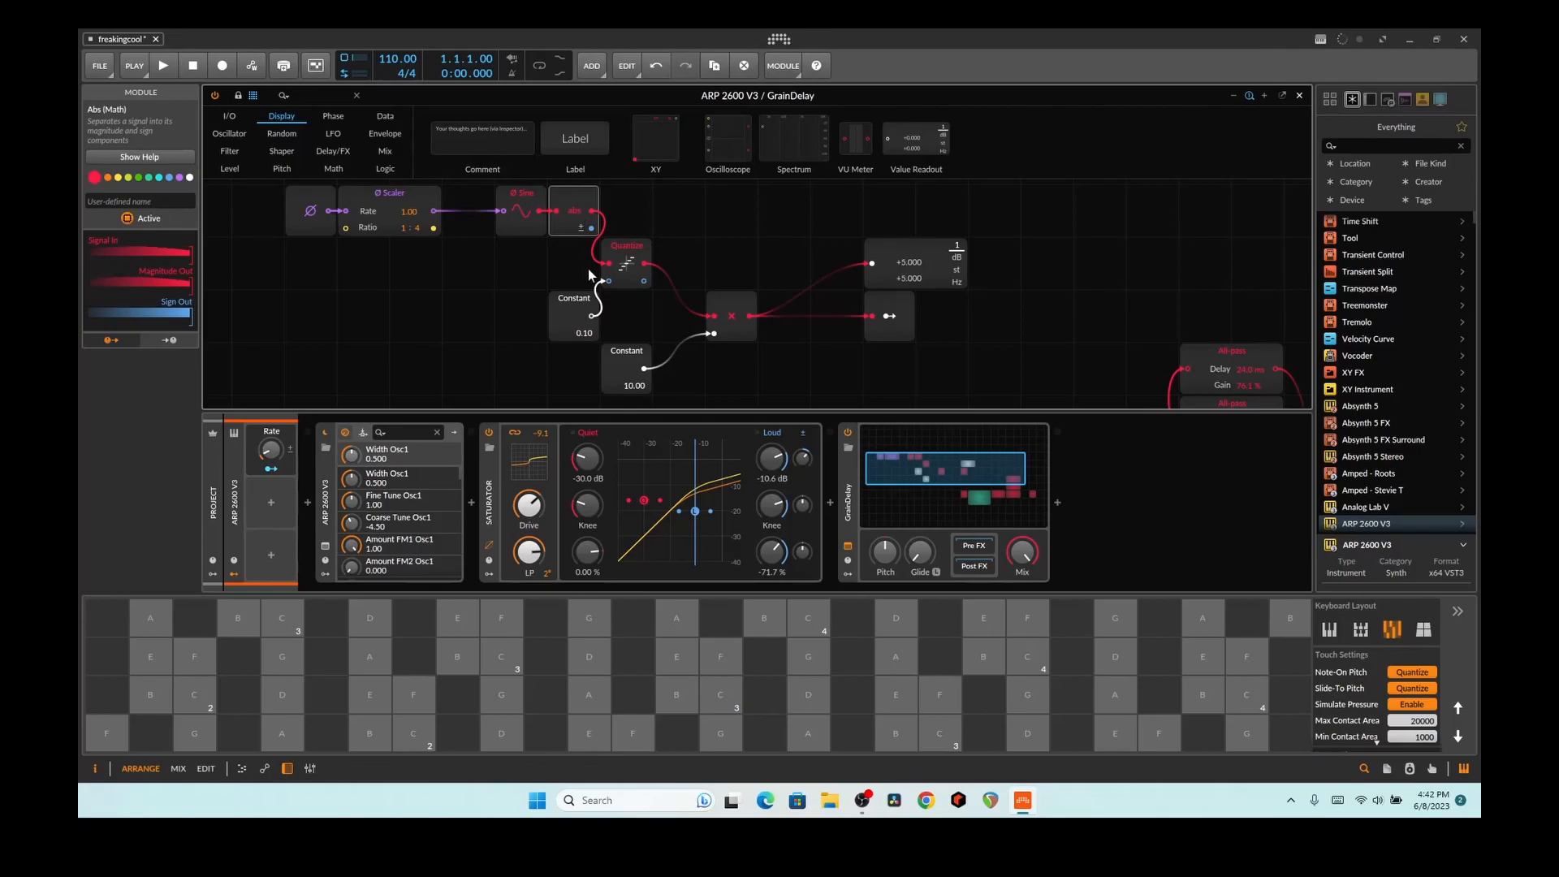
left_click(637, 272)
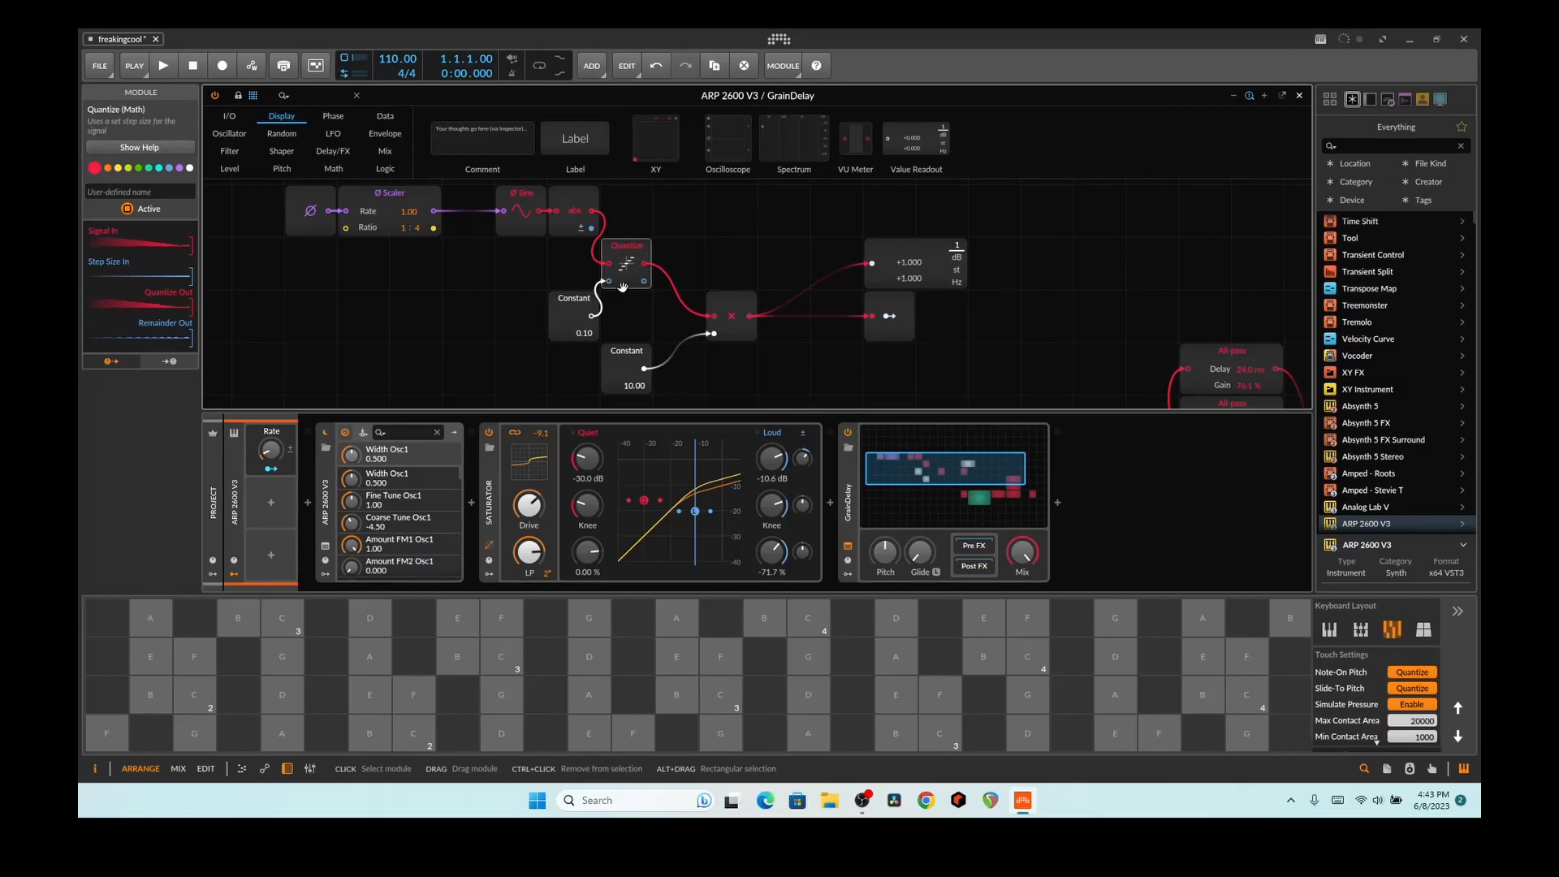
left_click(717, 337)
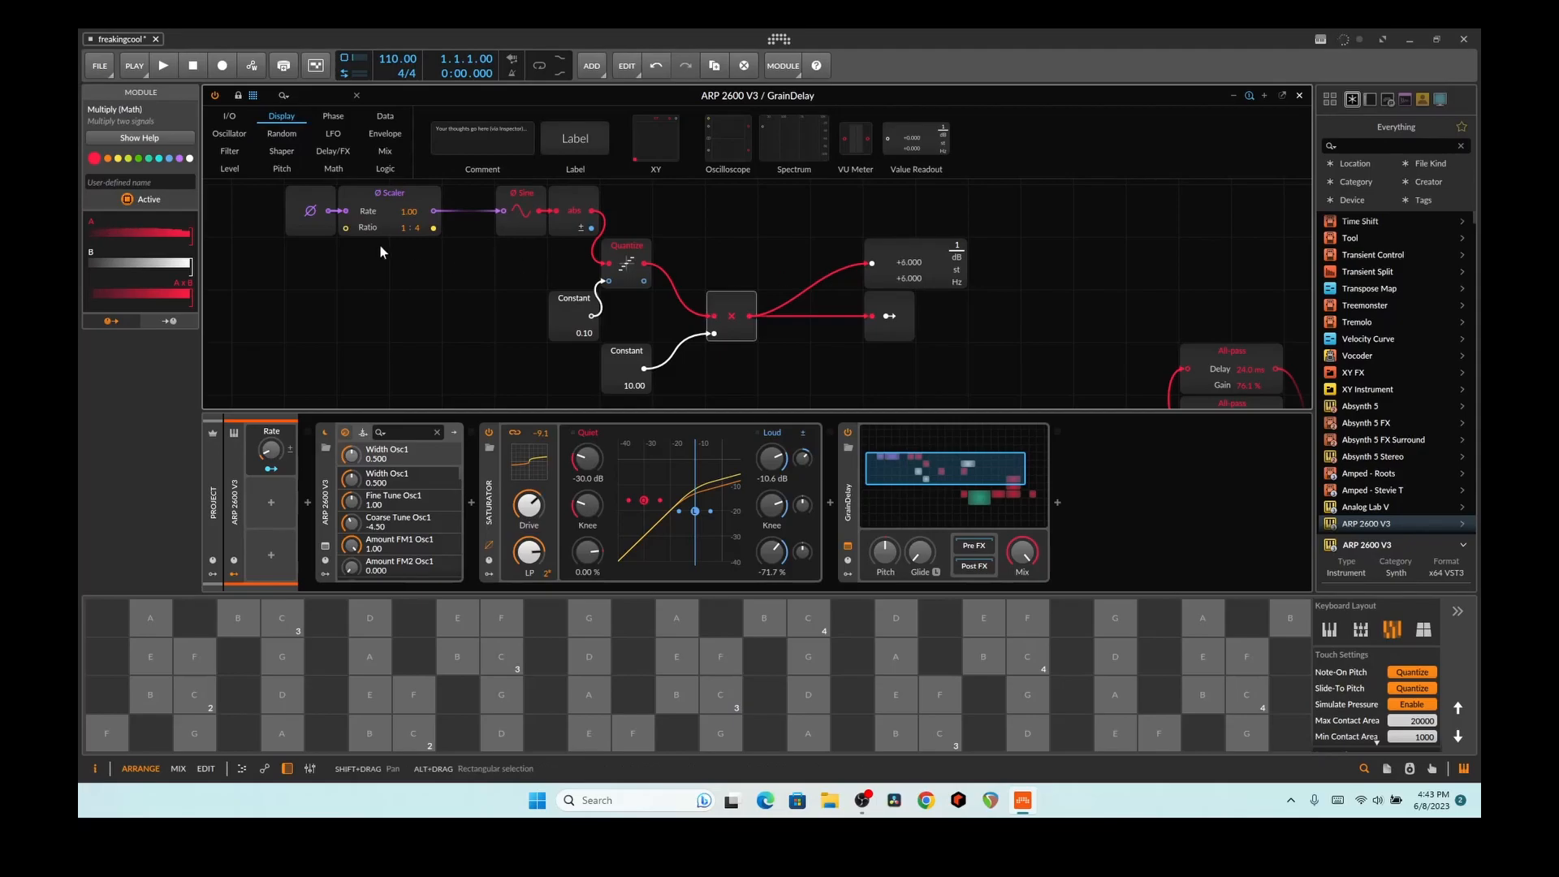
Try a 1:1 ratio on the Scaler fed by Phase In, and return it to 1:4.
left_click(309, 226)
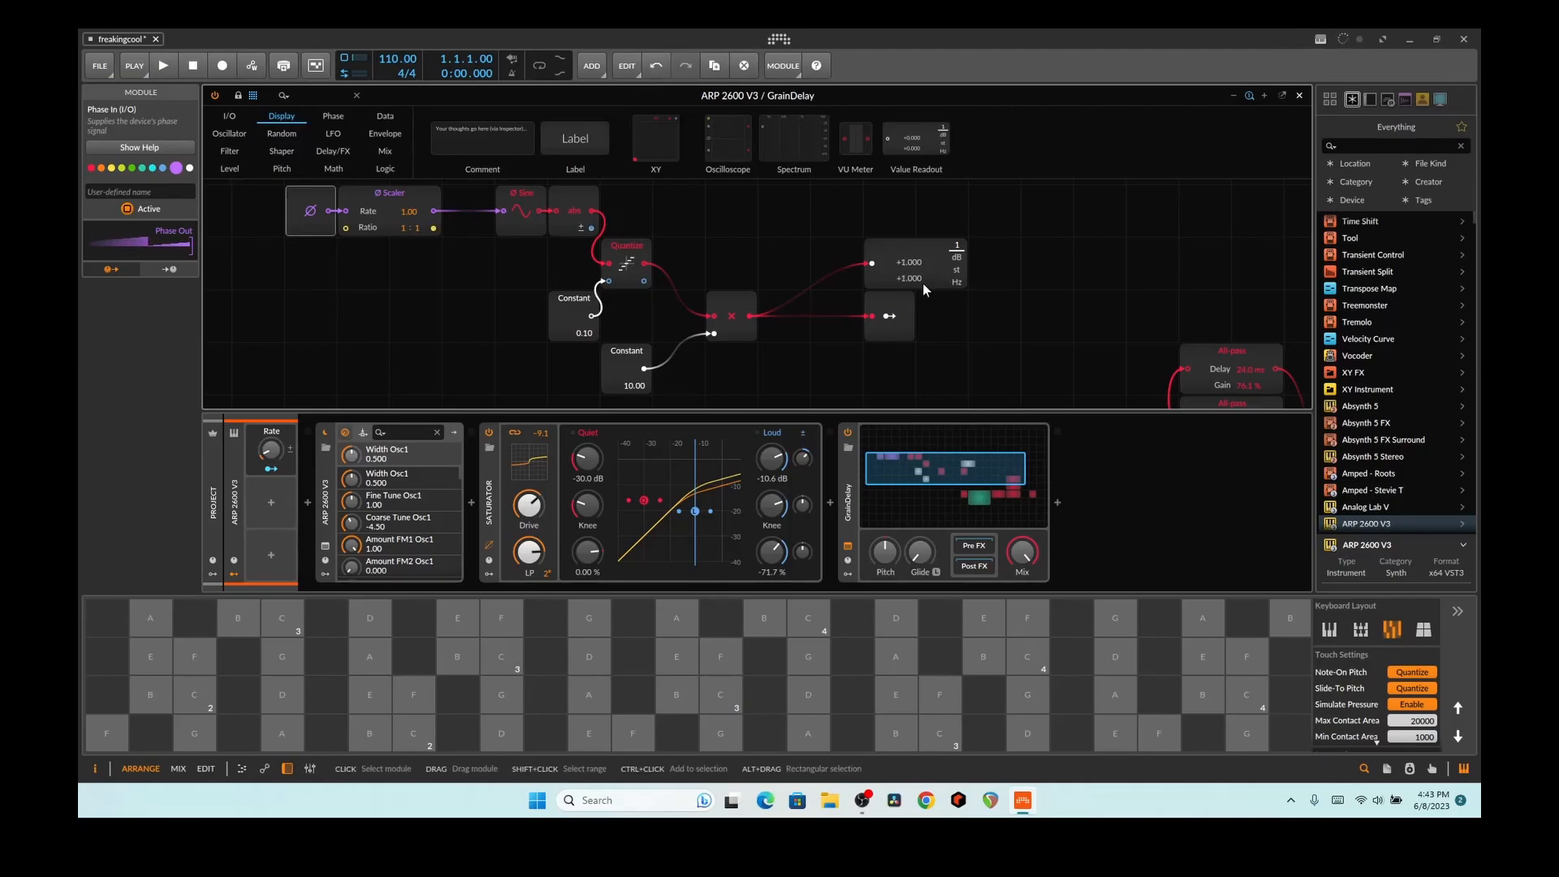
left_click_drag(416, 228, 416, 207)
Examine the parameters mapped to Modulator Out and the ADSR envelope's modulated attack and decay.
left_click(889, 328)
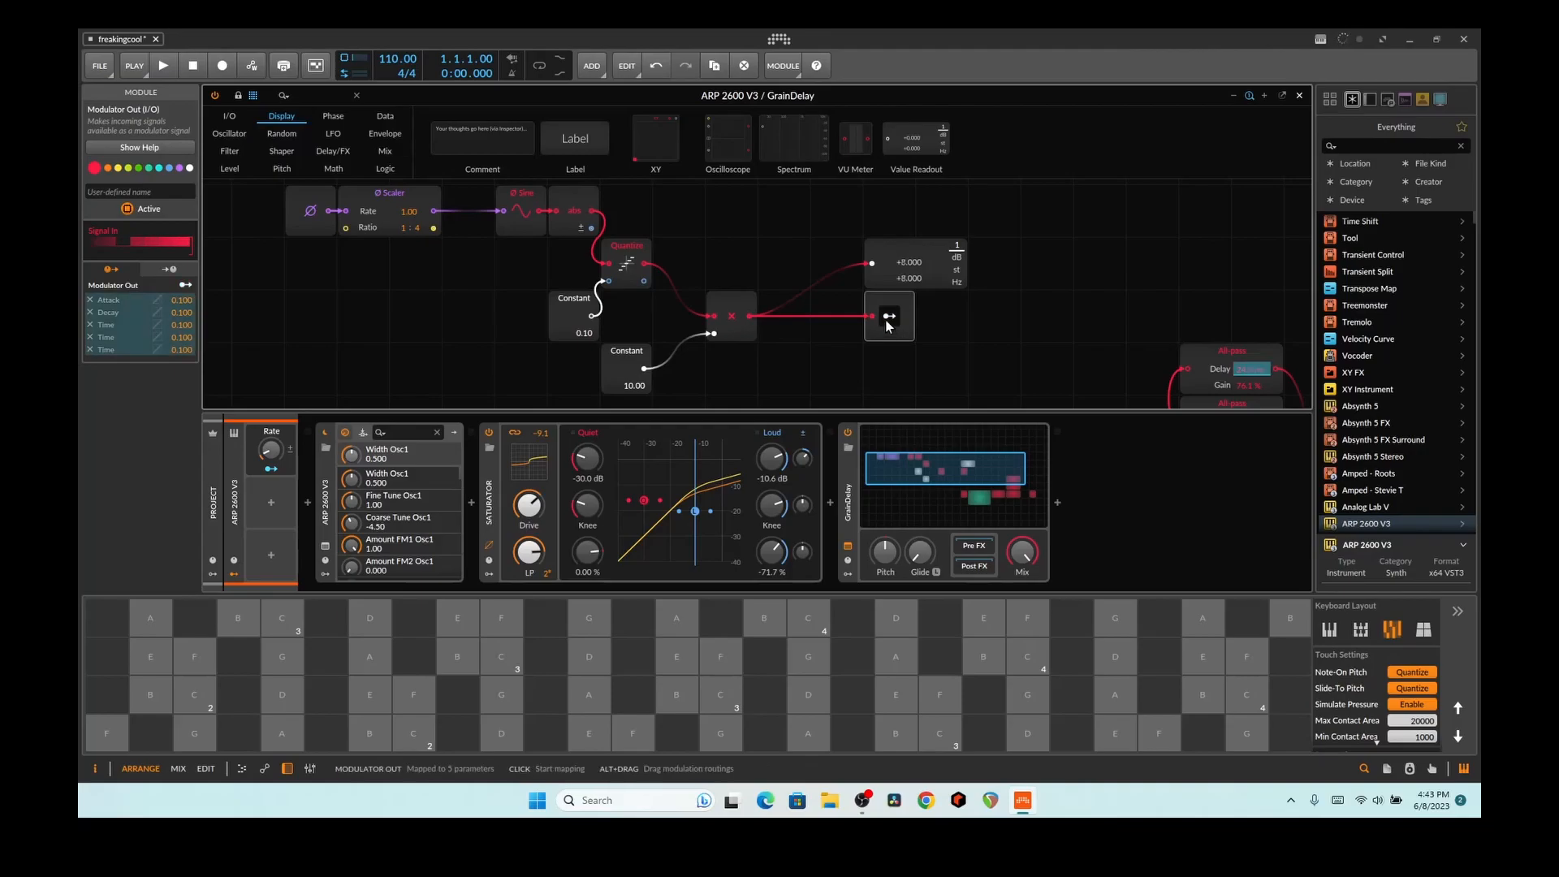
left_click_drag(1130, 364, 1047, 286)
left_click_drag(1042, 384, 785, 216)
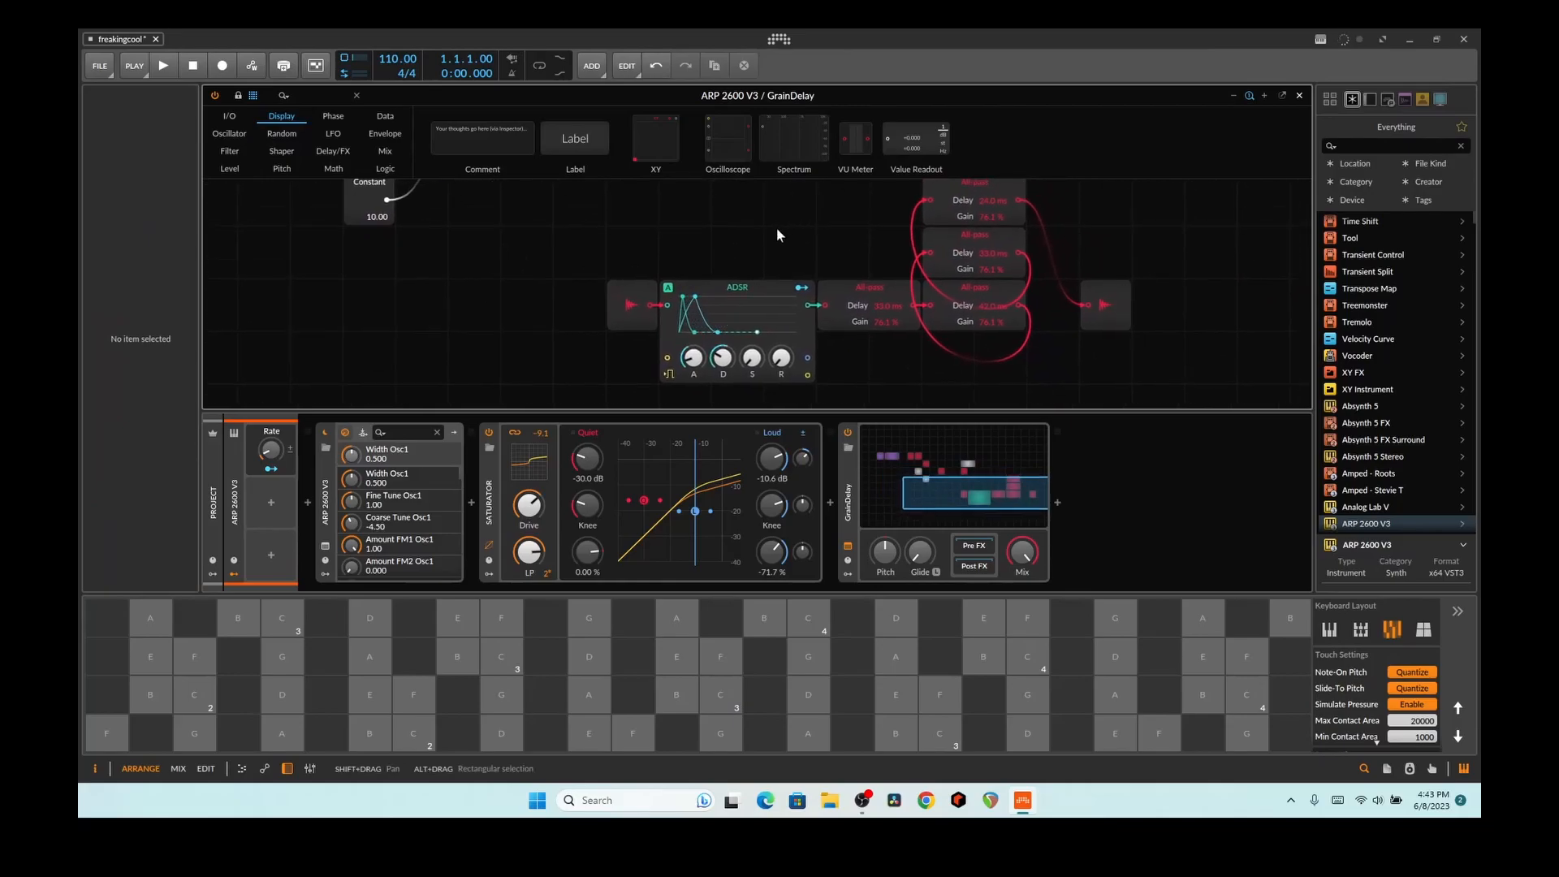
left_click_drag(698, 298, 694, 297)
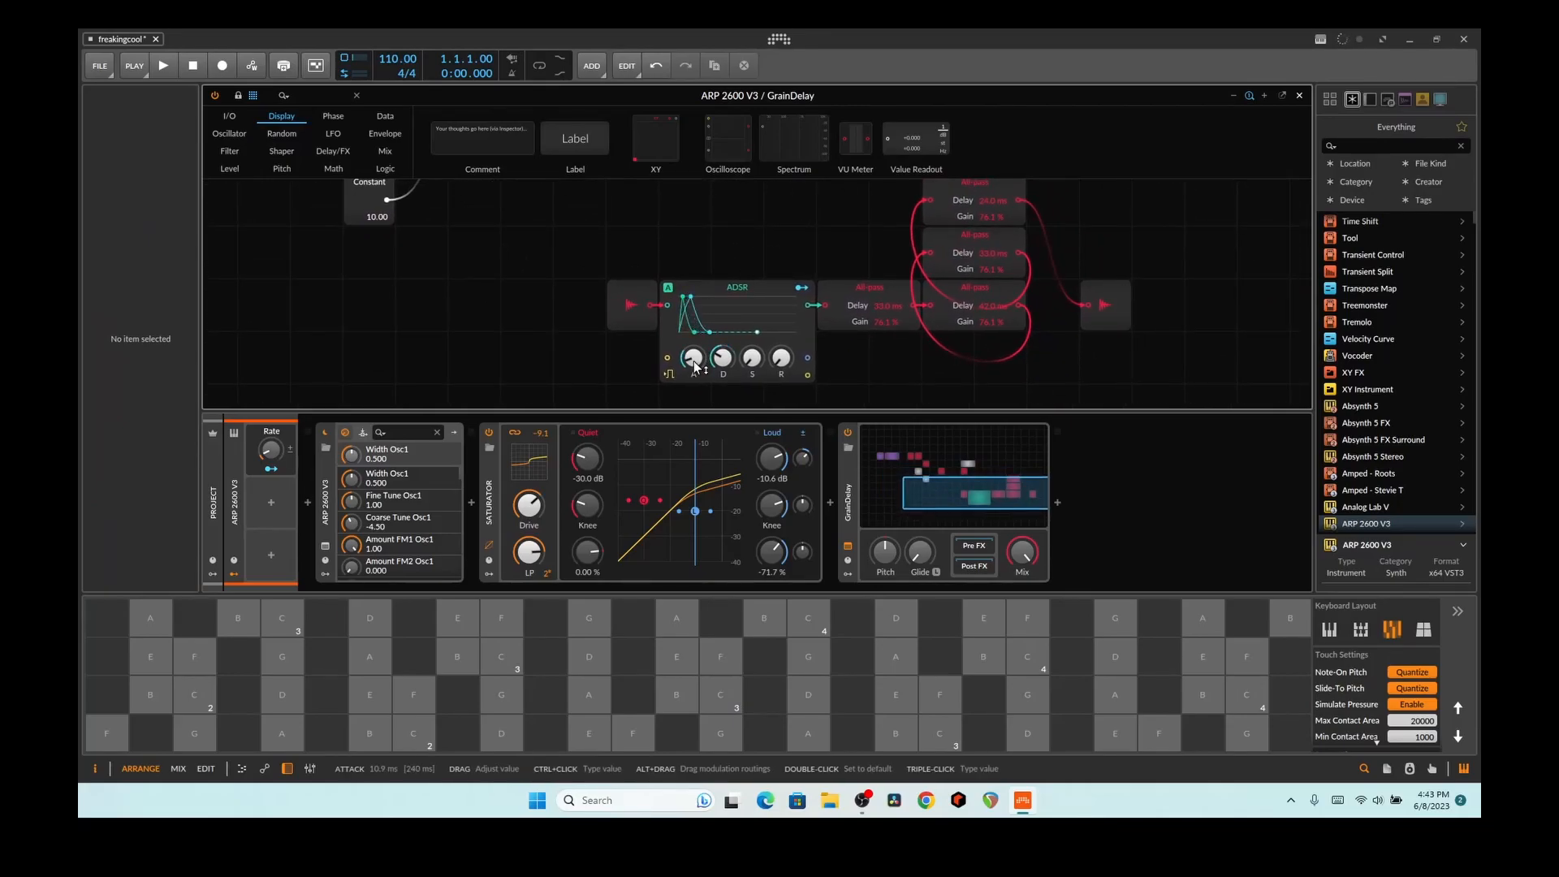
left_click(730, 286)
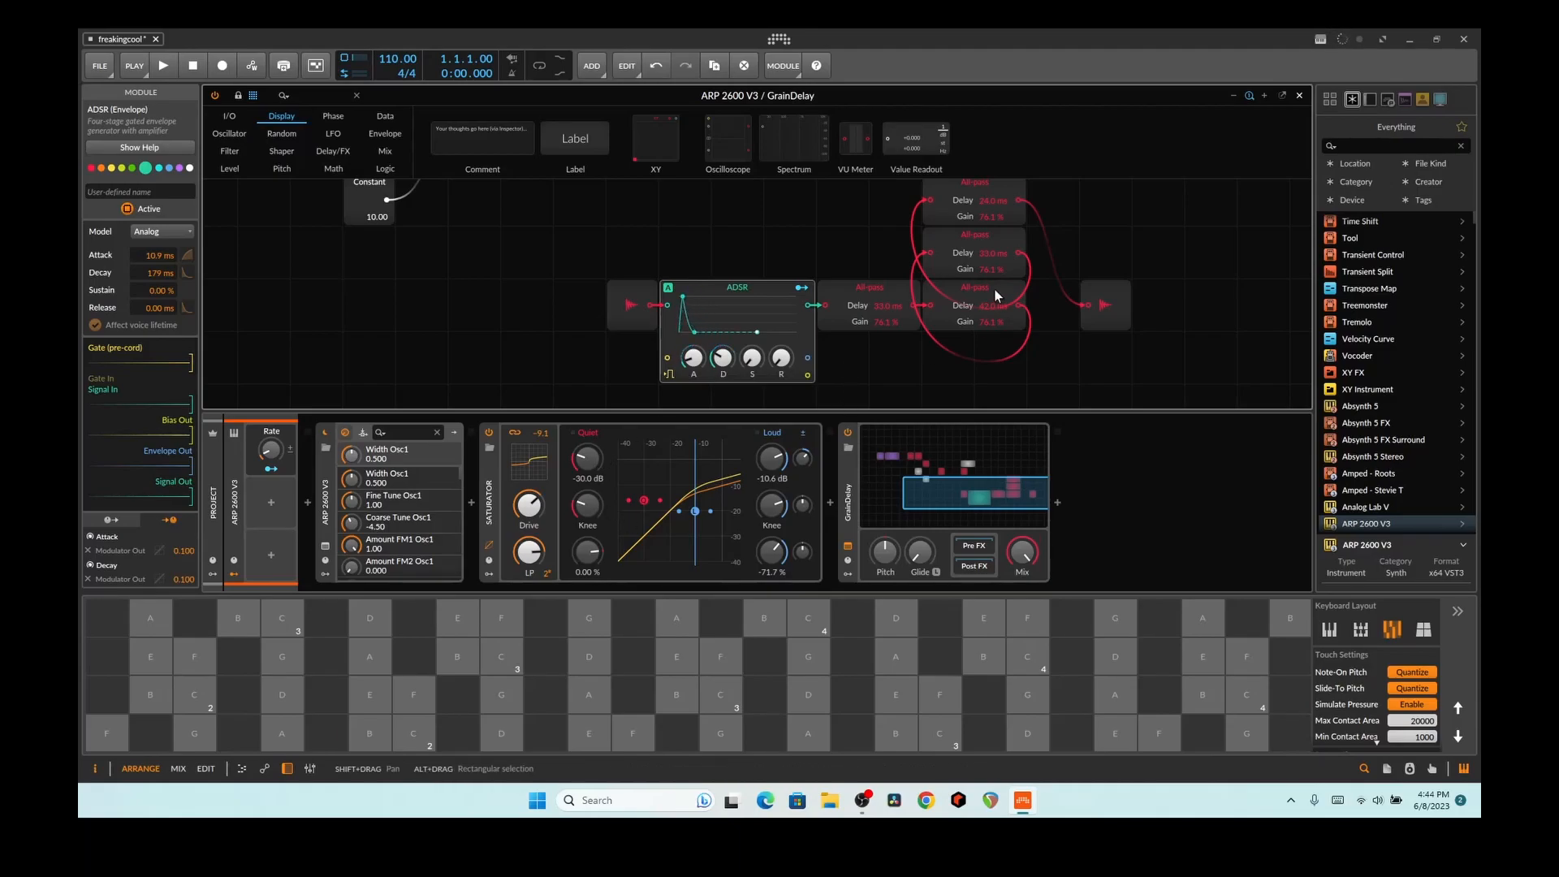
Examine the All-pass delay modules, their feedback routing and the Modulator Out mapping of their delay times.
scroll(997, 297, "up", 2)
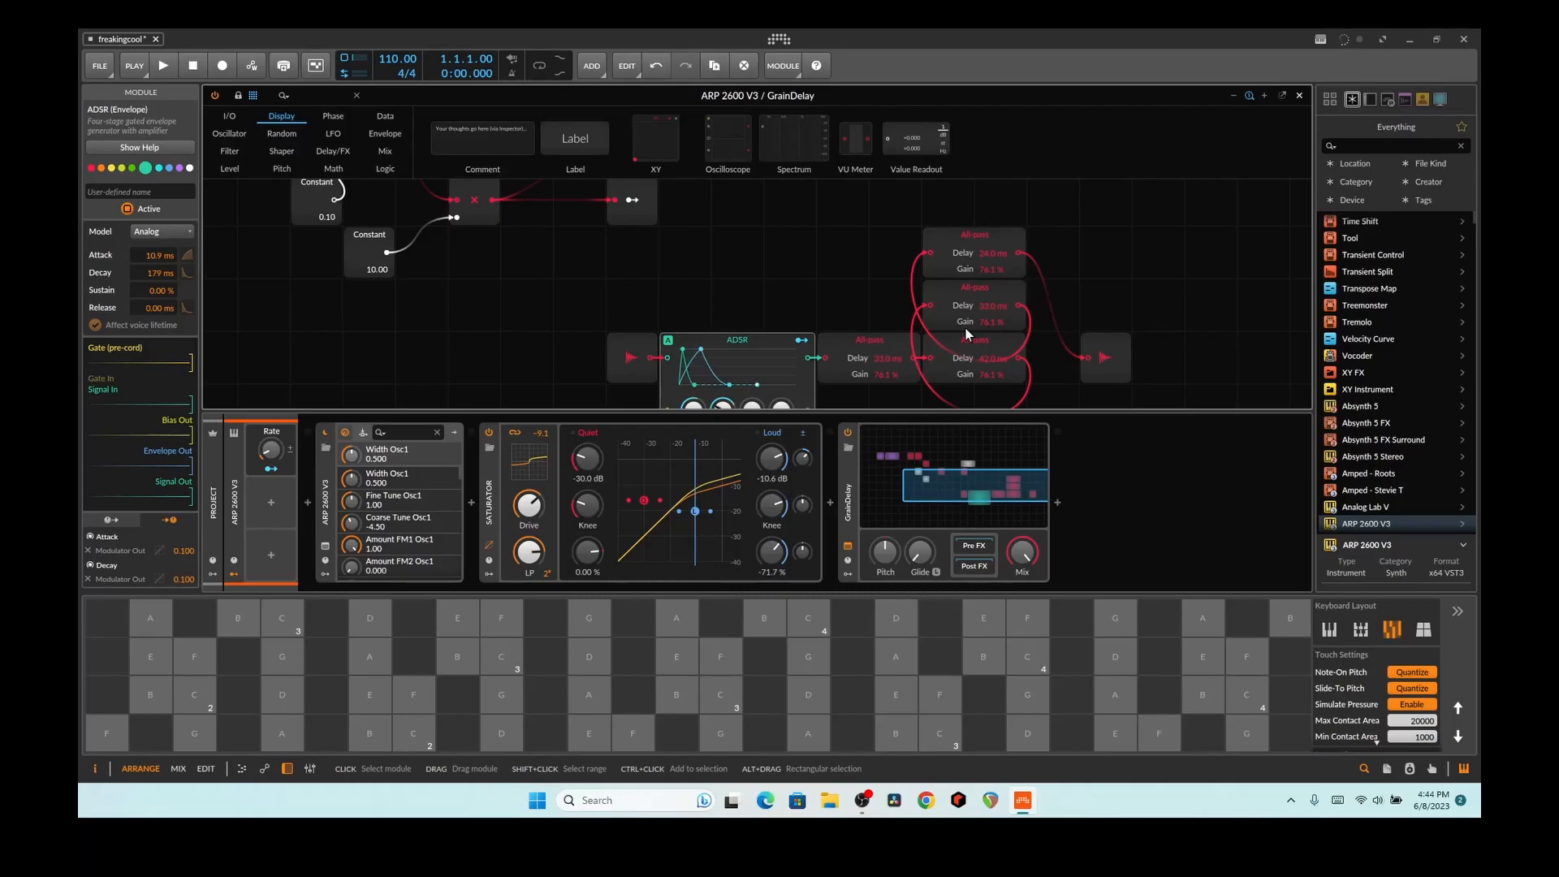
left_click(876, 338)
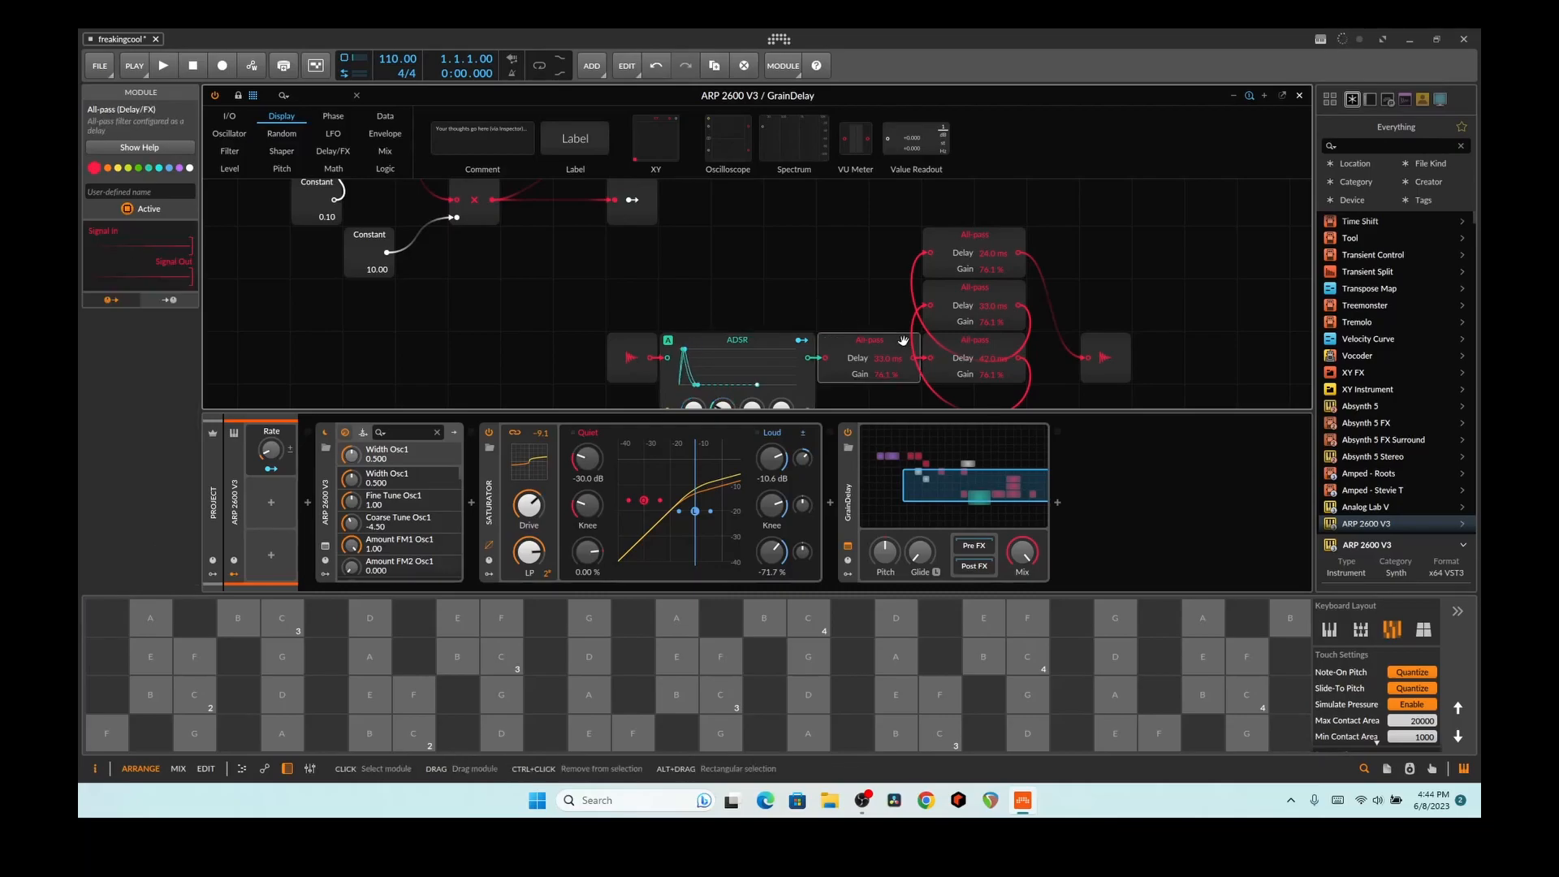
left_click(996, 242)
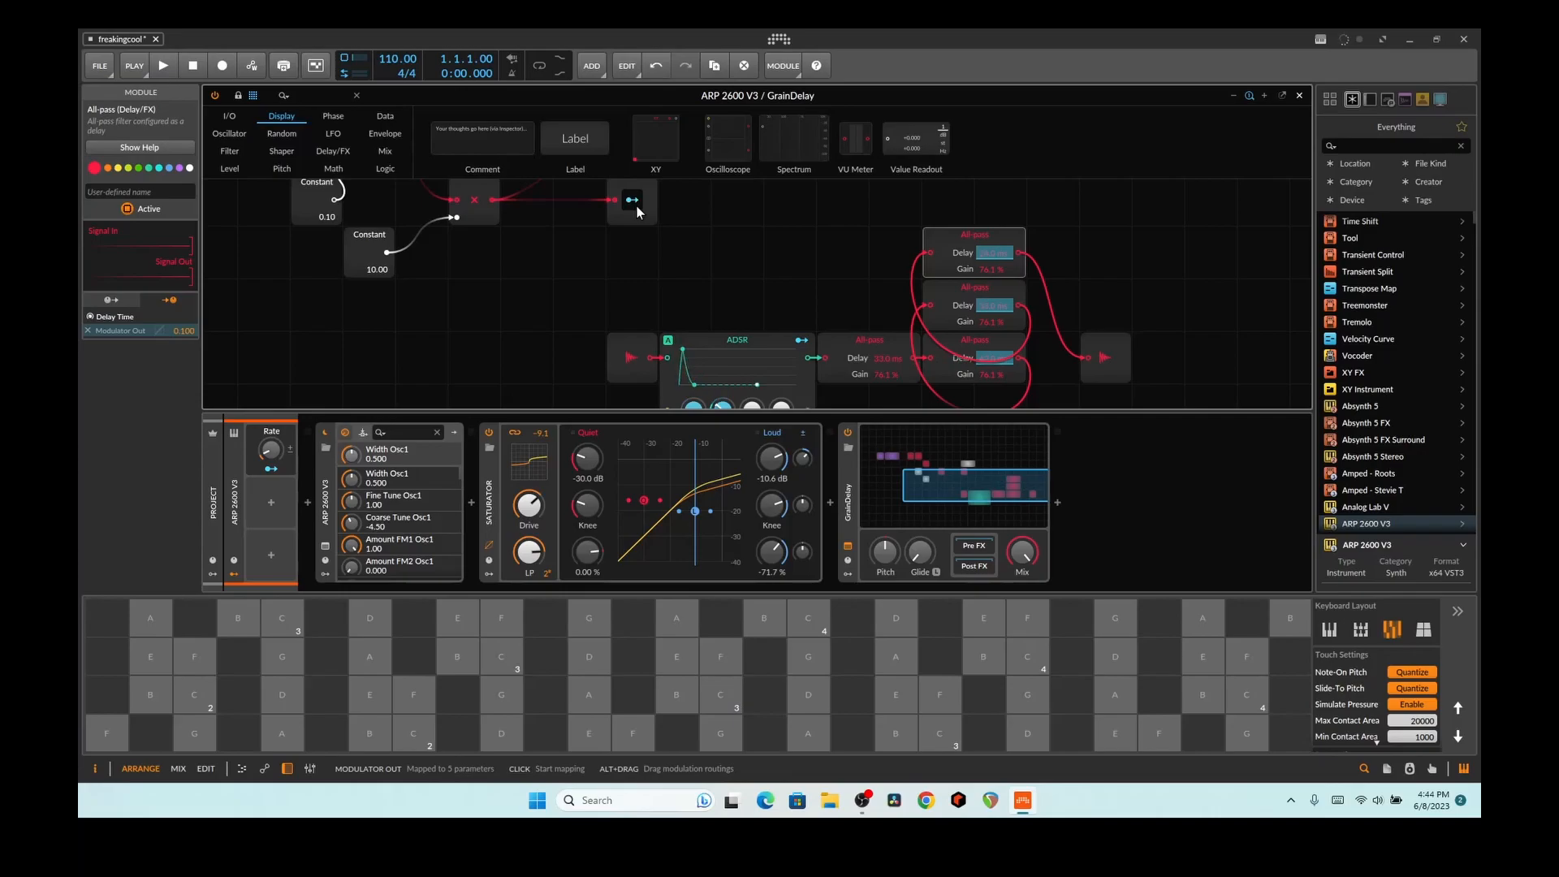
scroll(787, 255, "up", 5)
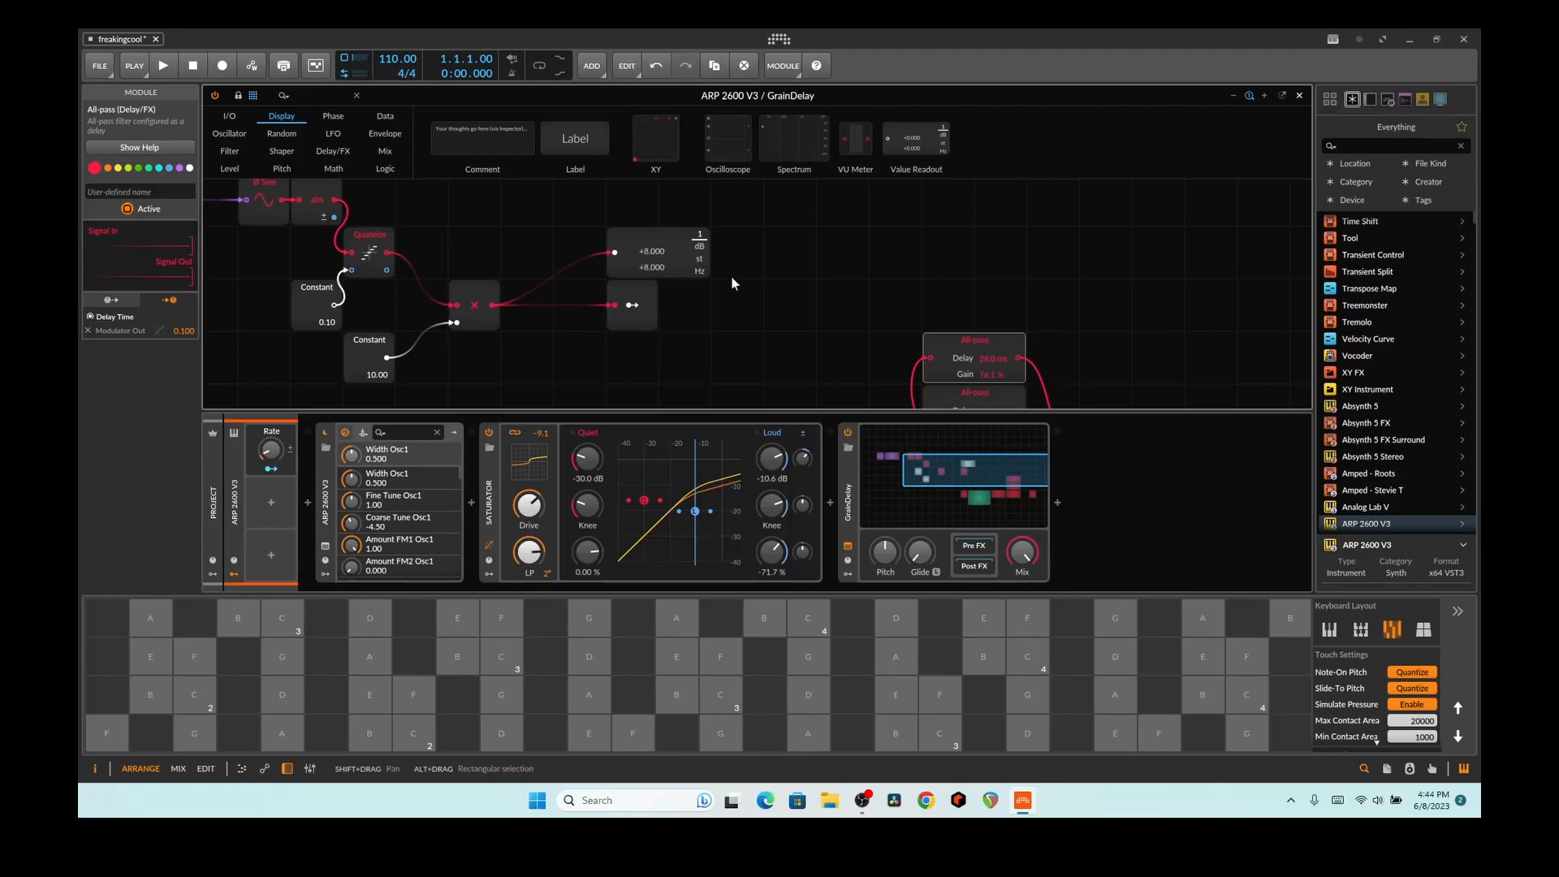
scroll(732, 278, "down", 6)
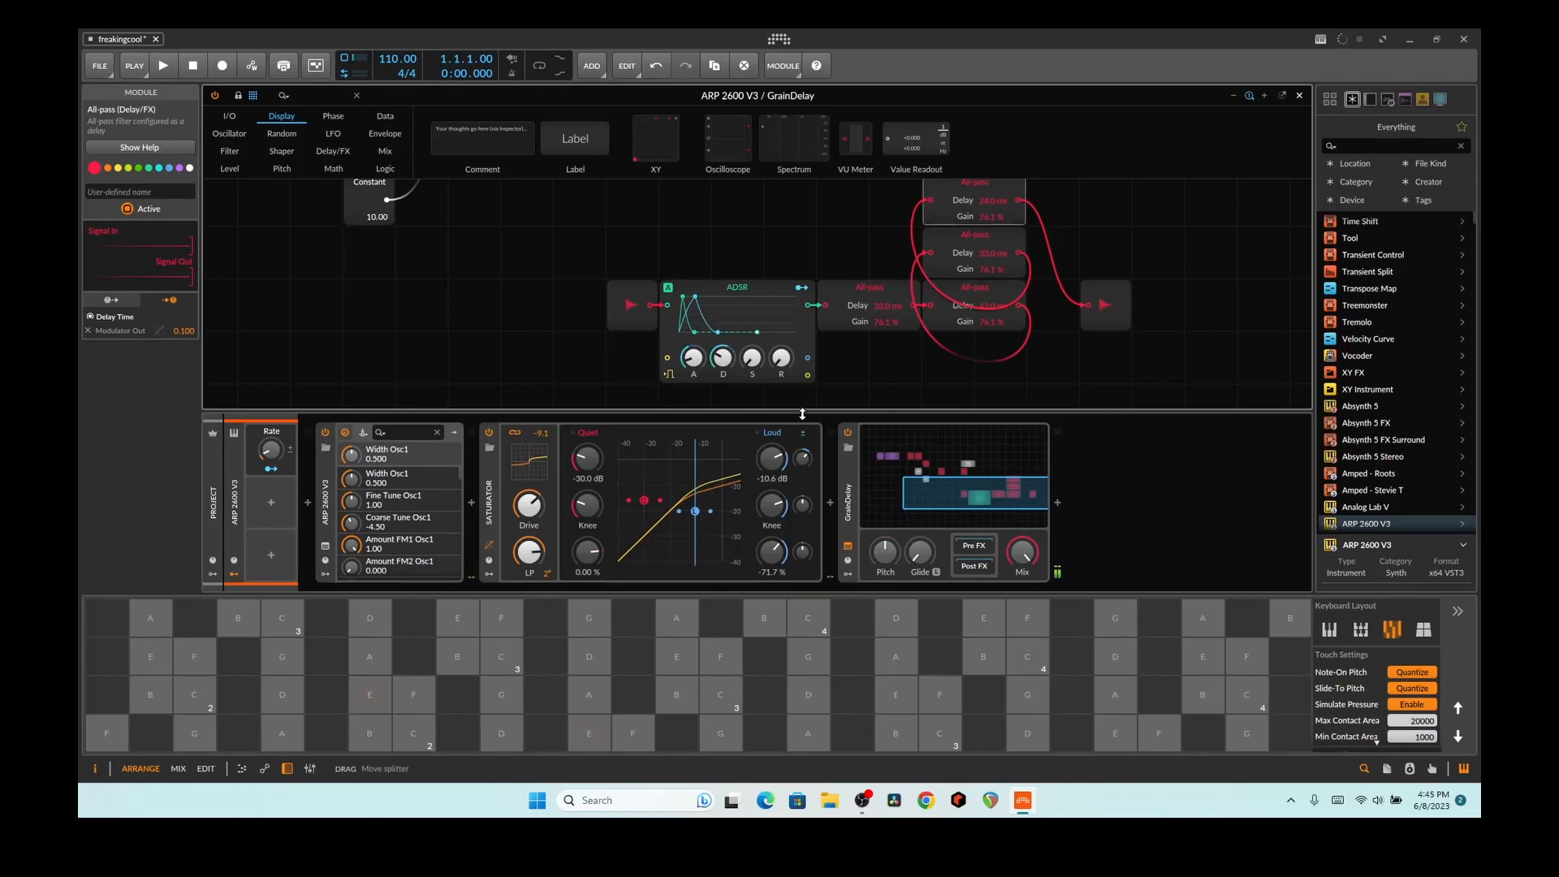
Bypass the GrainDelay device to hear the sound without it, and enable it again.
left_click(850, 433)
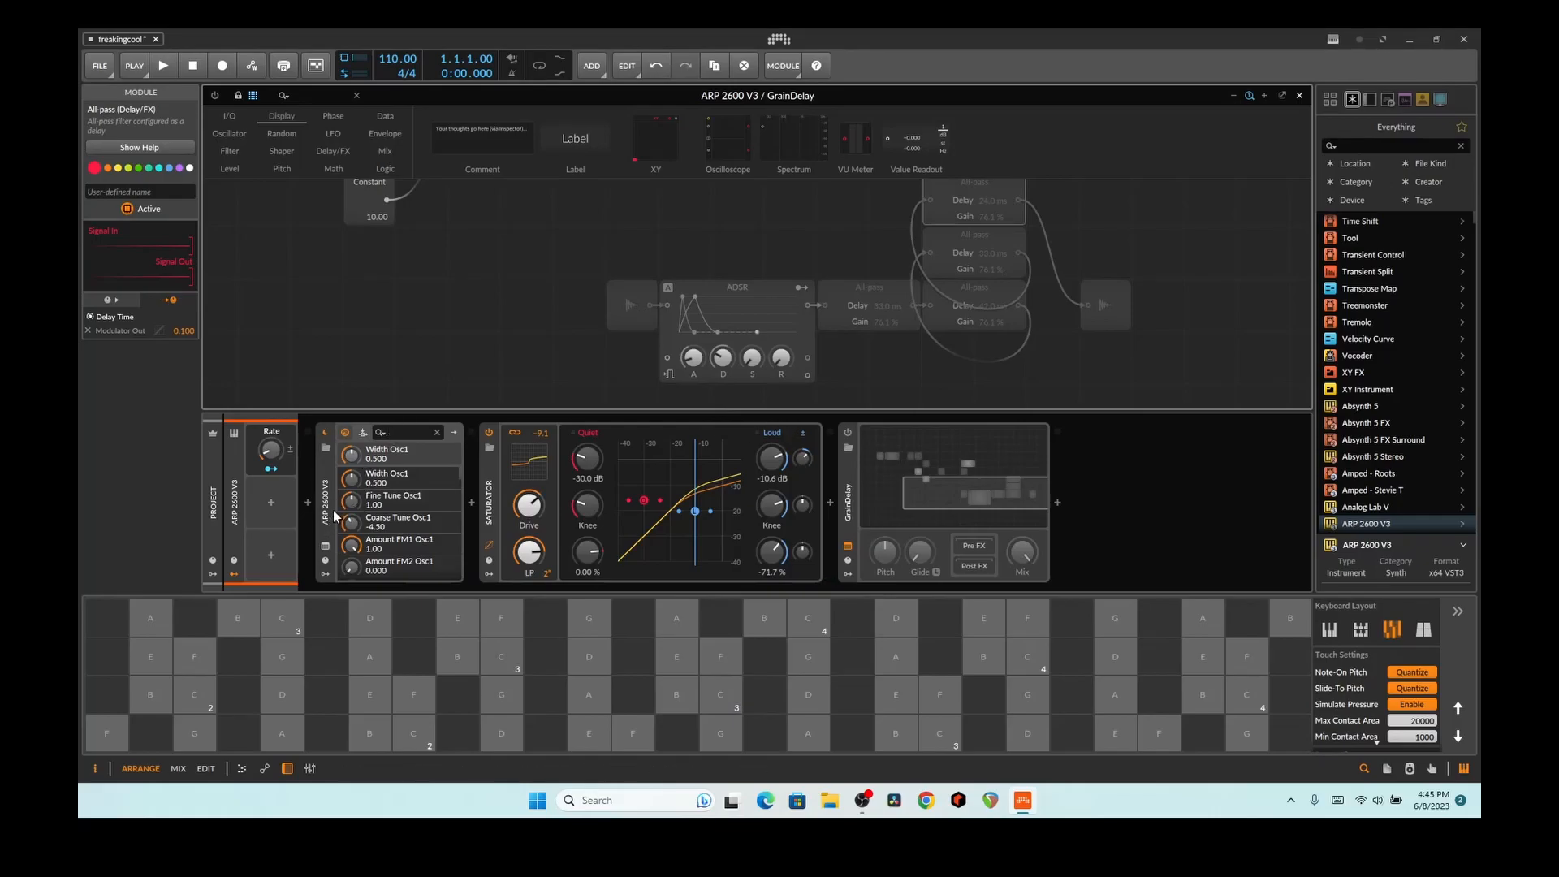
left_click(848, 432)
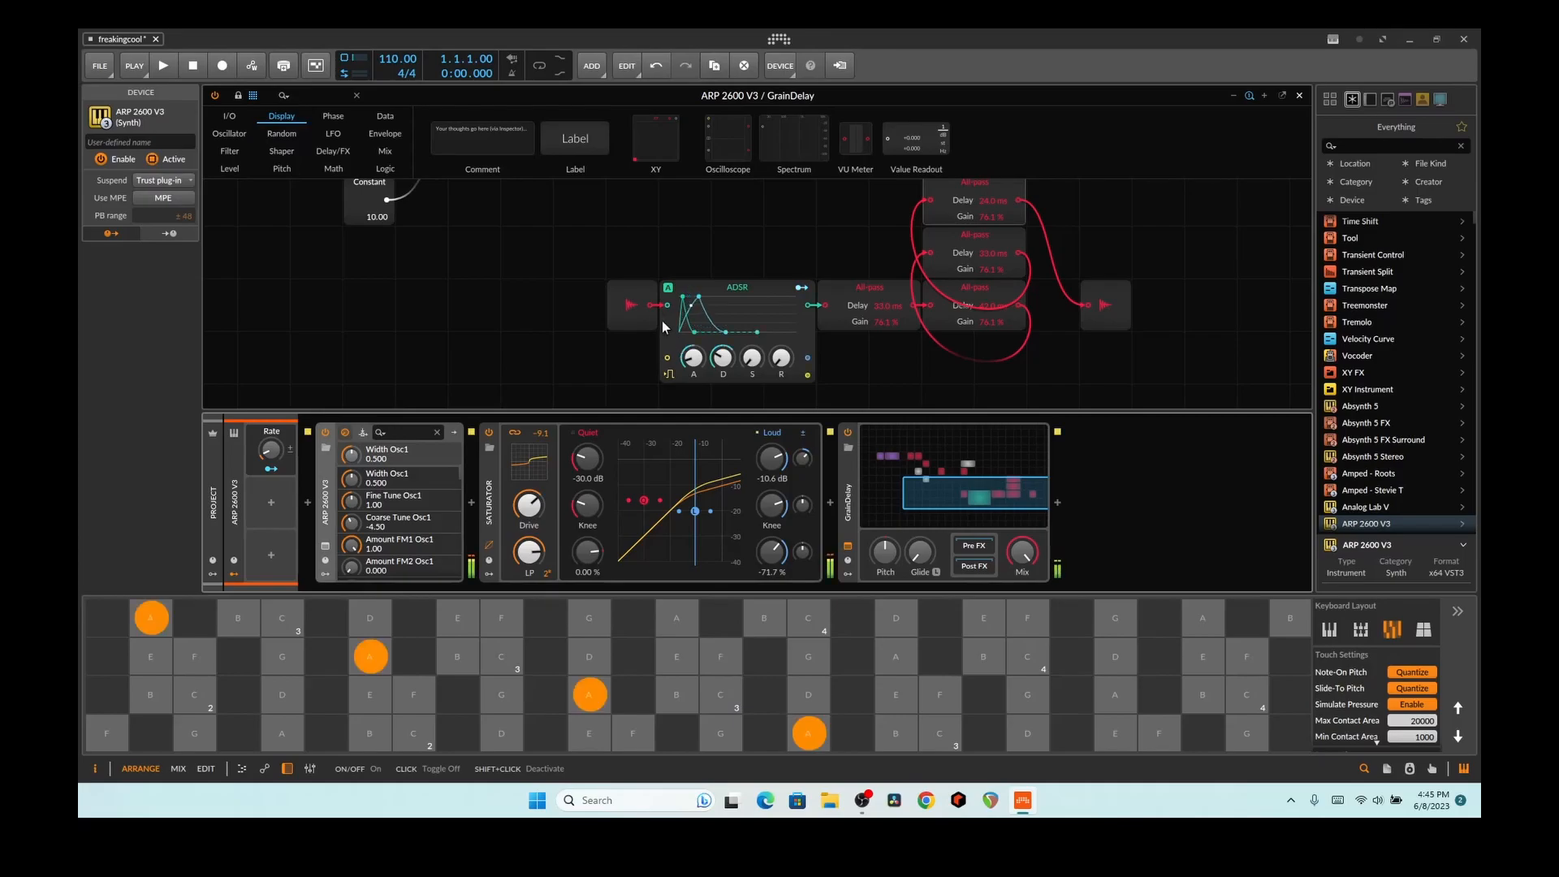
Try the Scaler's rate at 0.70 and at 0.58.
scroll(440, 259, "up", 4)
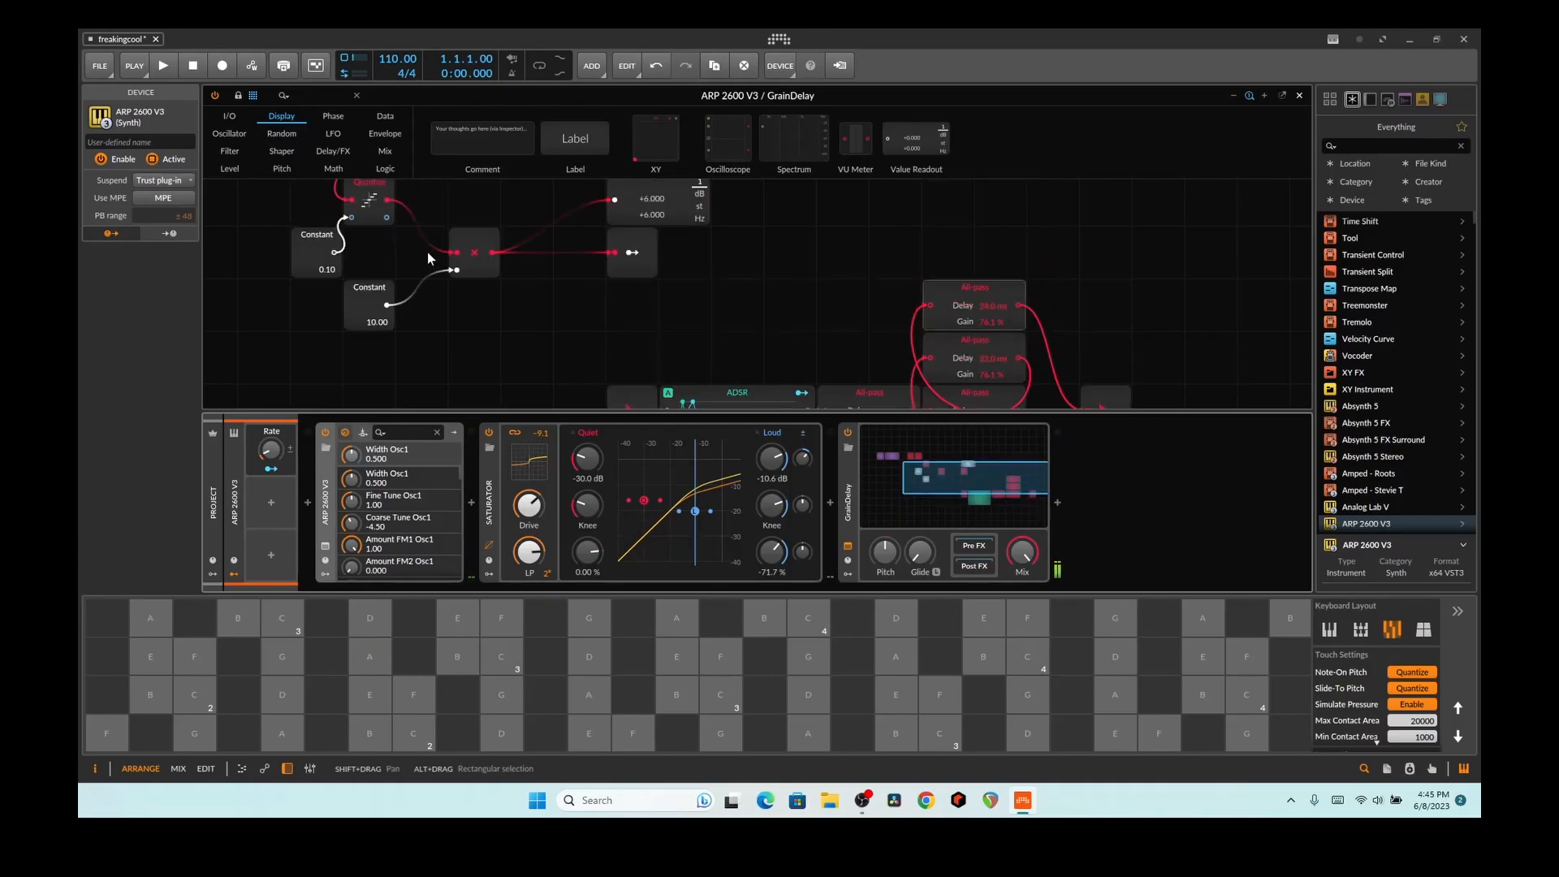
scroll(427, 252, "up", 1)
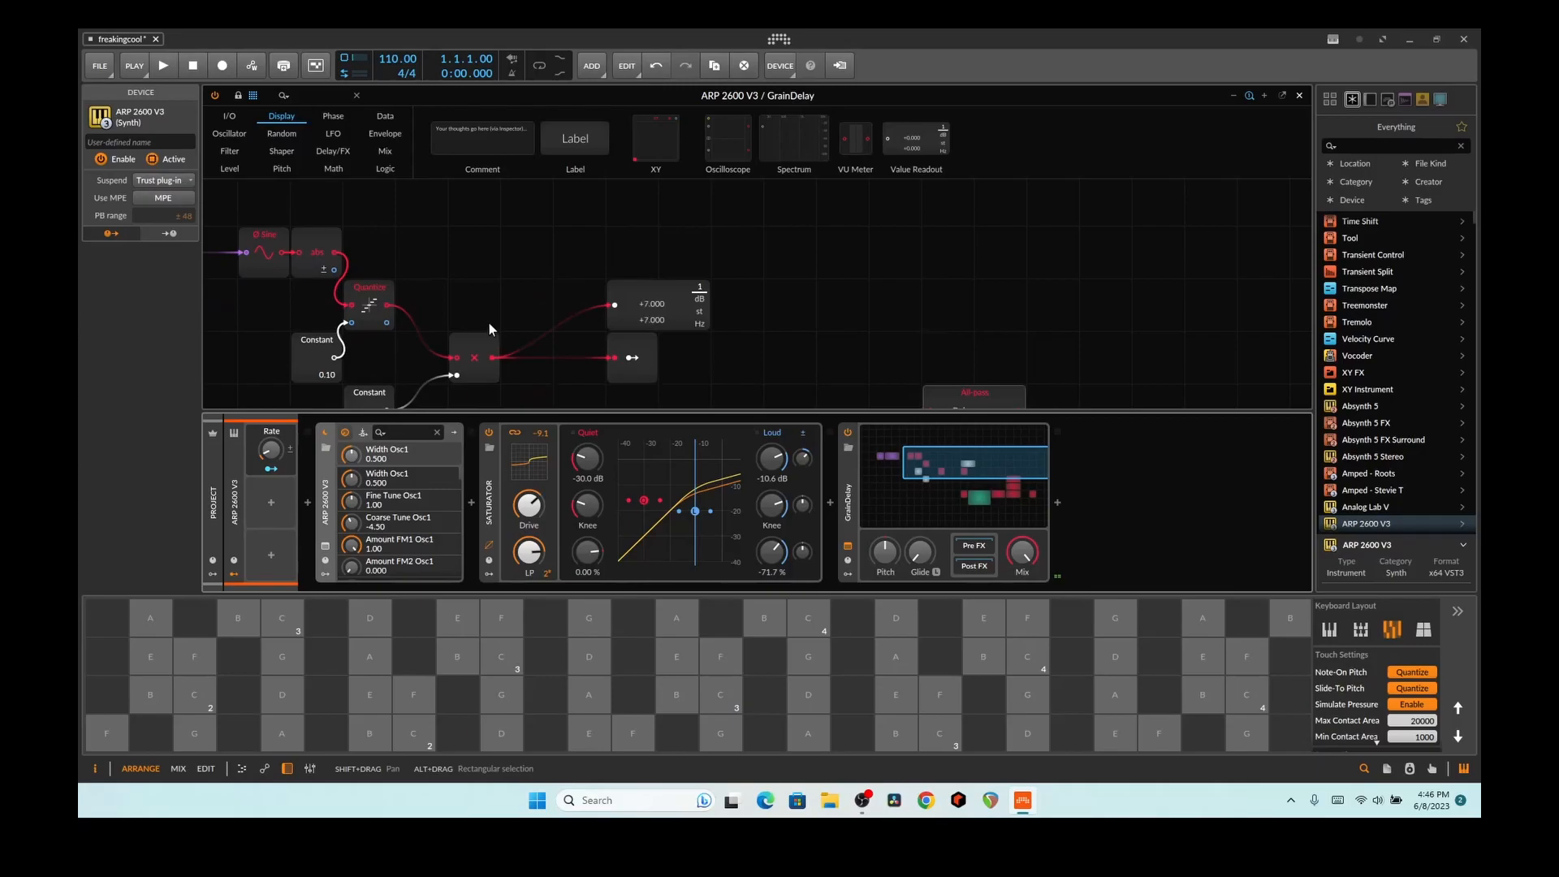
scroll(488, 323, "left", 6)
left_click_drag(386, 261, 414, 266)
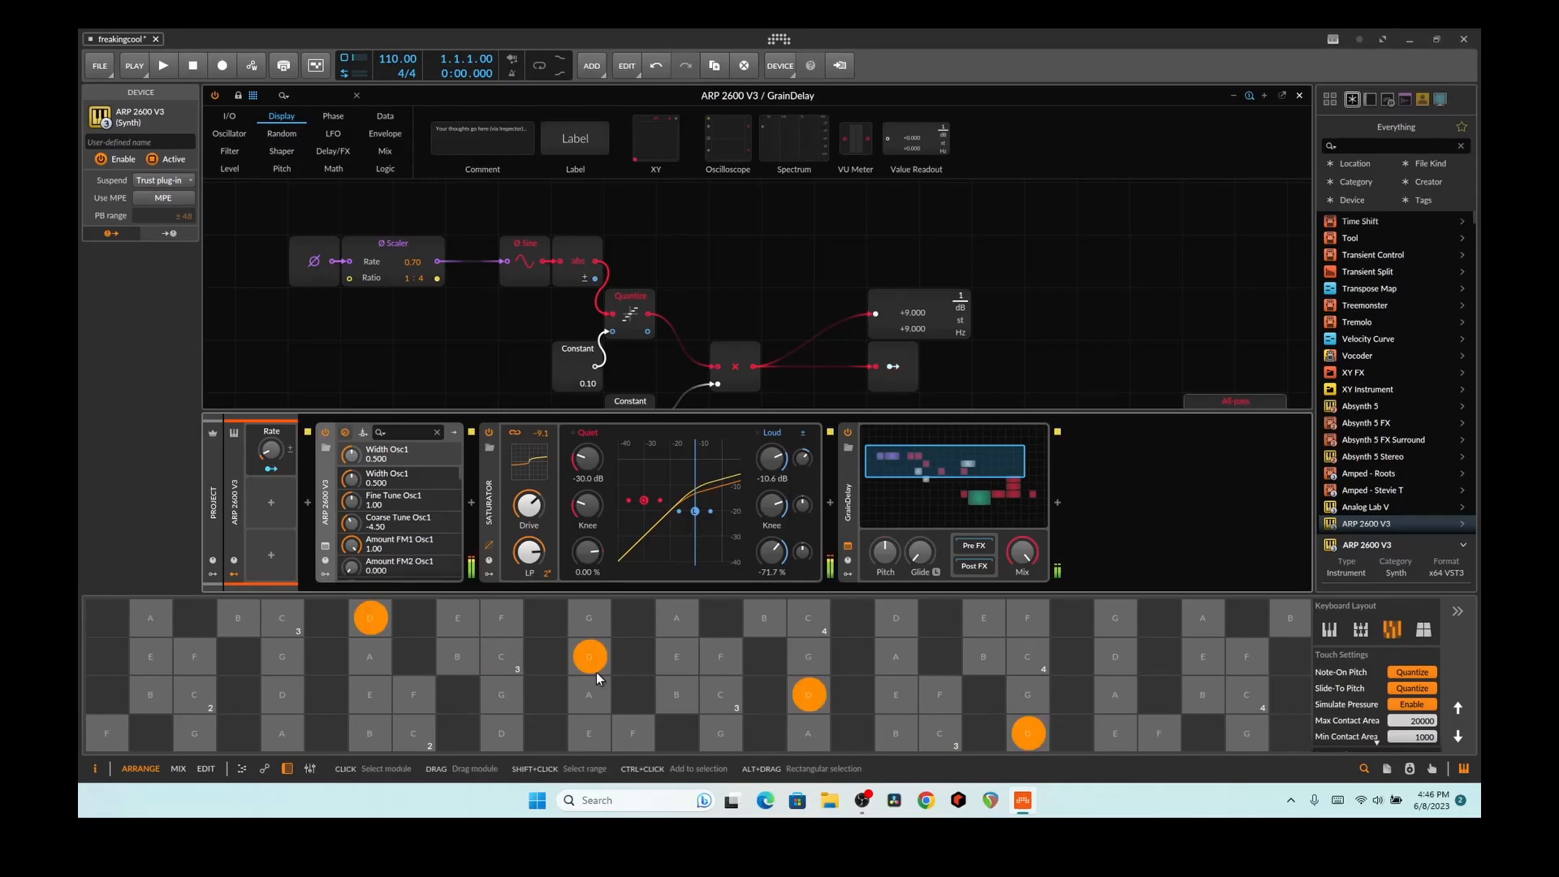
left_click_drag(412, 261, 413, 268)
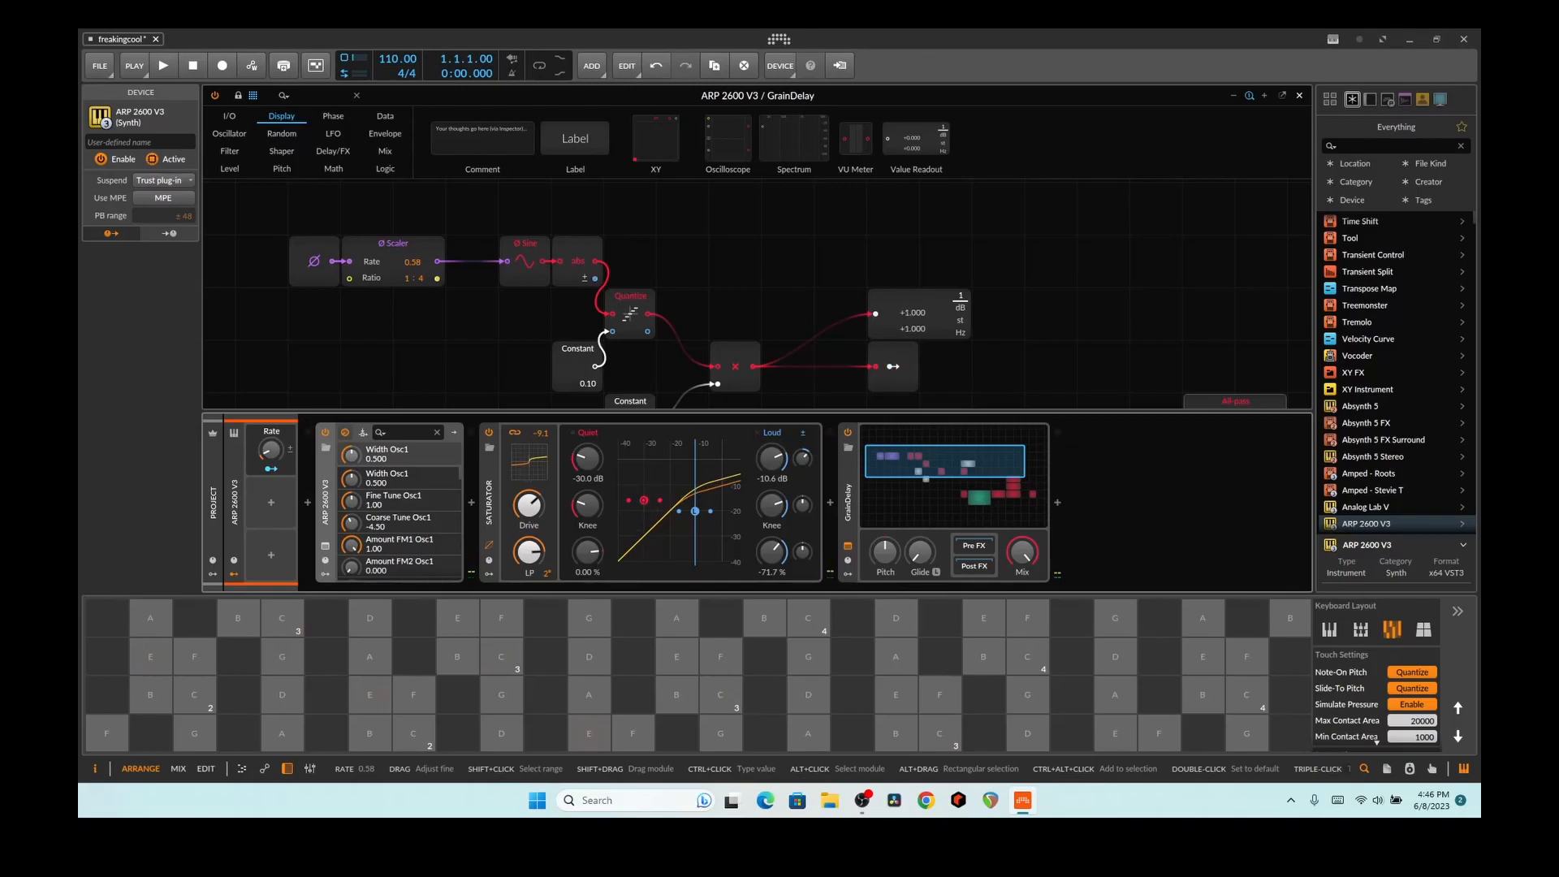
Set the Scaler's rate to 0.97 and play notes on the on-screen keyboard to audition the effect.
left_click_drag(412, 262, 413, 259)
left_click(370, 733)
left_click(500, 733)
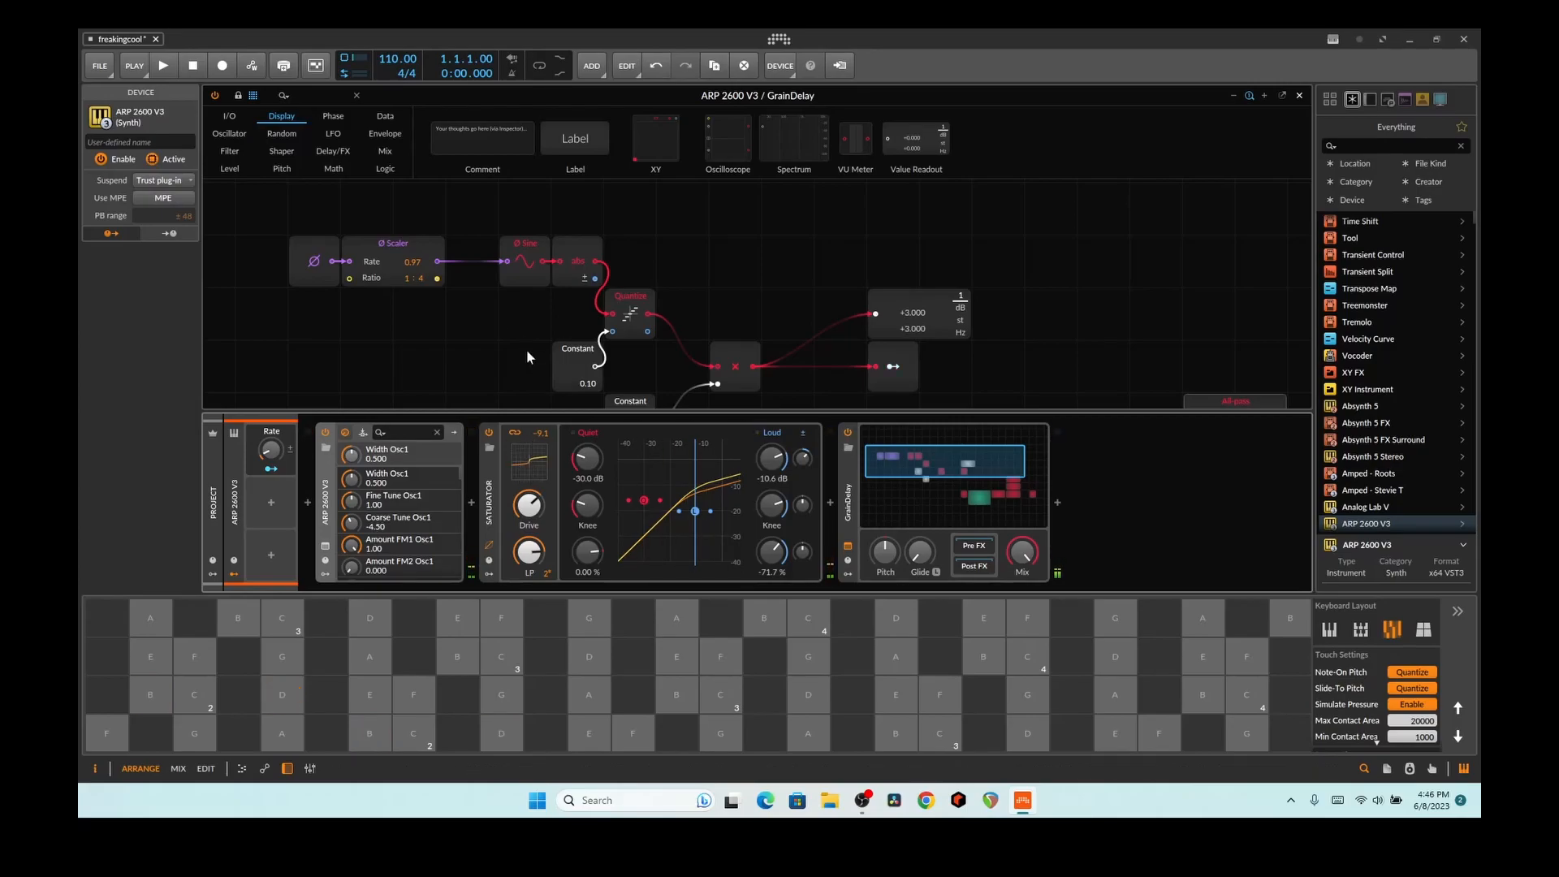
Play notes on the on-screen keyboard while watching the ADSR and All-pass modules respond.
scroll(738, 298, "down", 3)
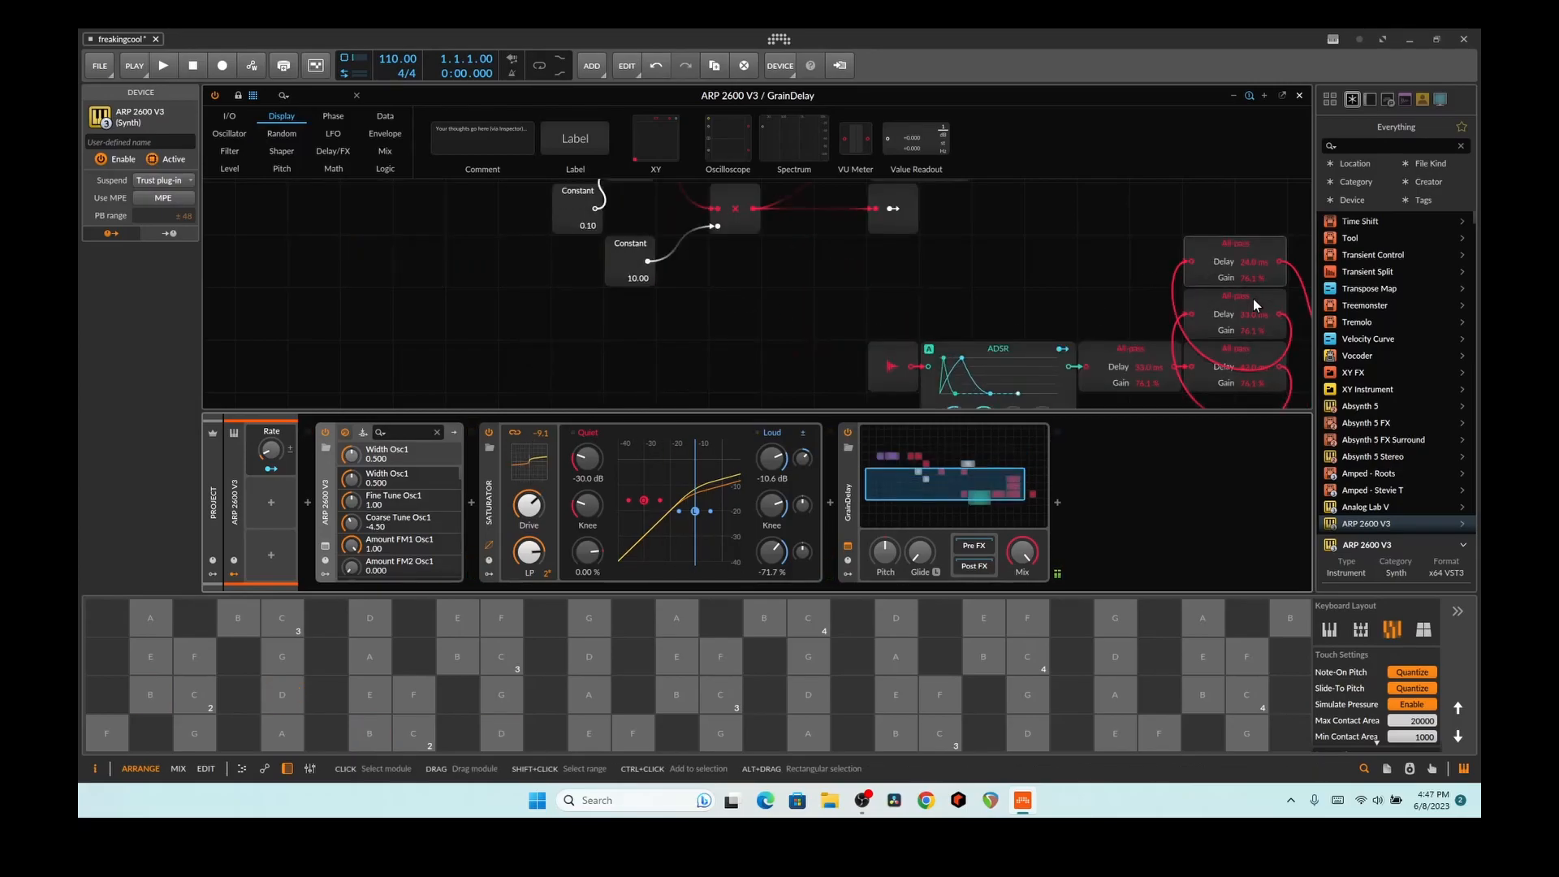
left_click(501, 733)
left_click(413, 733)
left_click(414, 694)
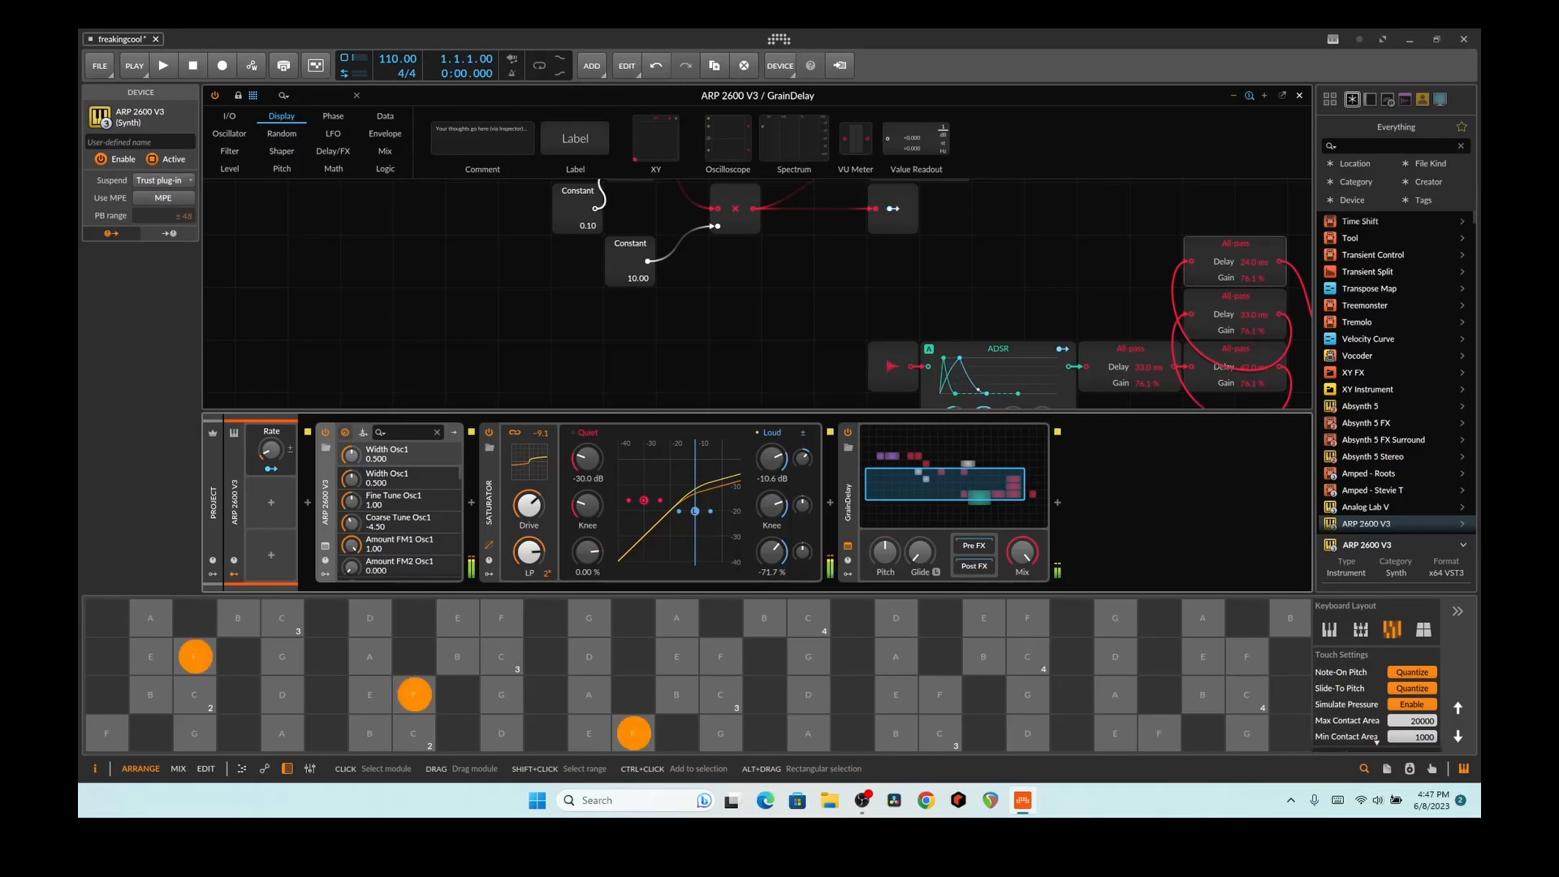
Open the ARP 2600 V3 plug-in window, move it clear of the note pads and step back through the presets to Sync Seq.
left_click(325, 551)
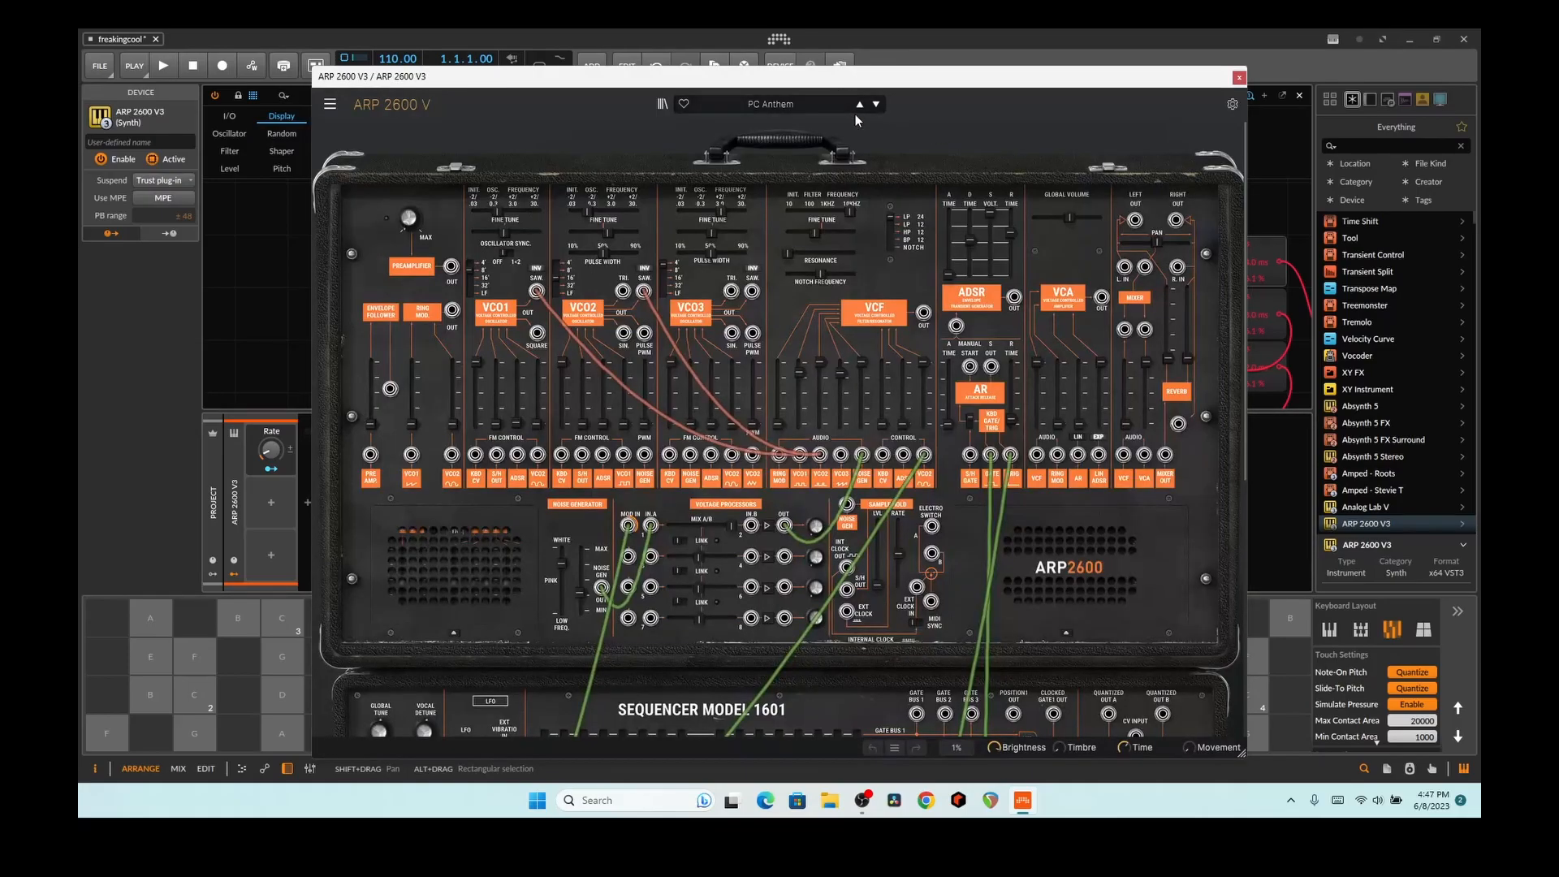
left_click(862, 109)
left_click(862, 109)
left_click_drag(860, 84, 1022, 62)
left_click(1021, 85)
left_click(1021, 85)
left_click(1039, 85)
left_click(1039, 85)
left_click(1039, 84)
left_click(1038, 84)
left_click(1038, 84)
left_click(1038, 84)
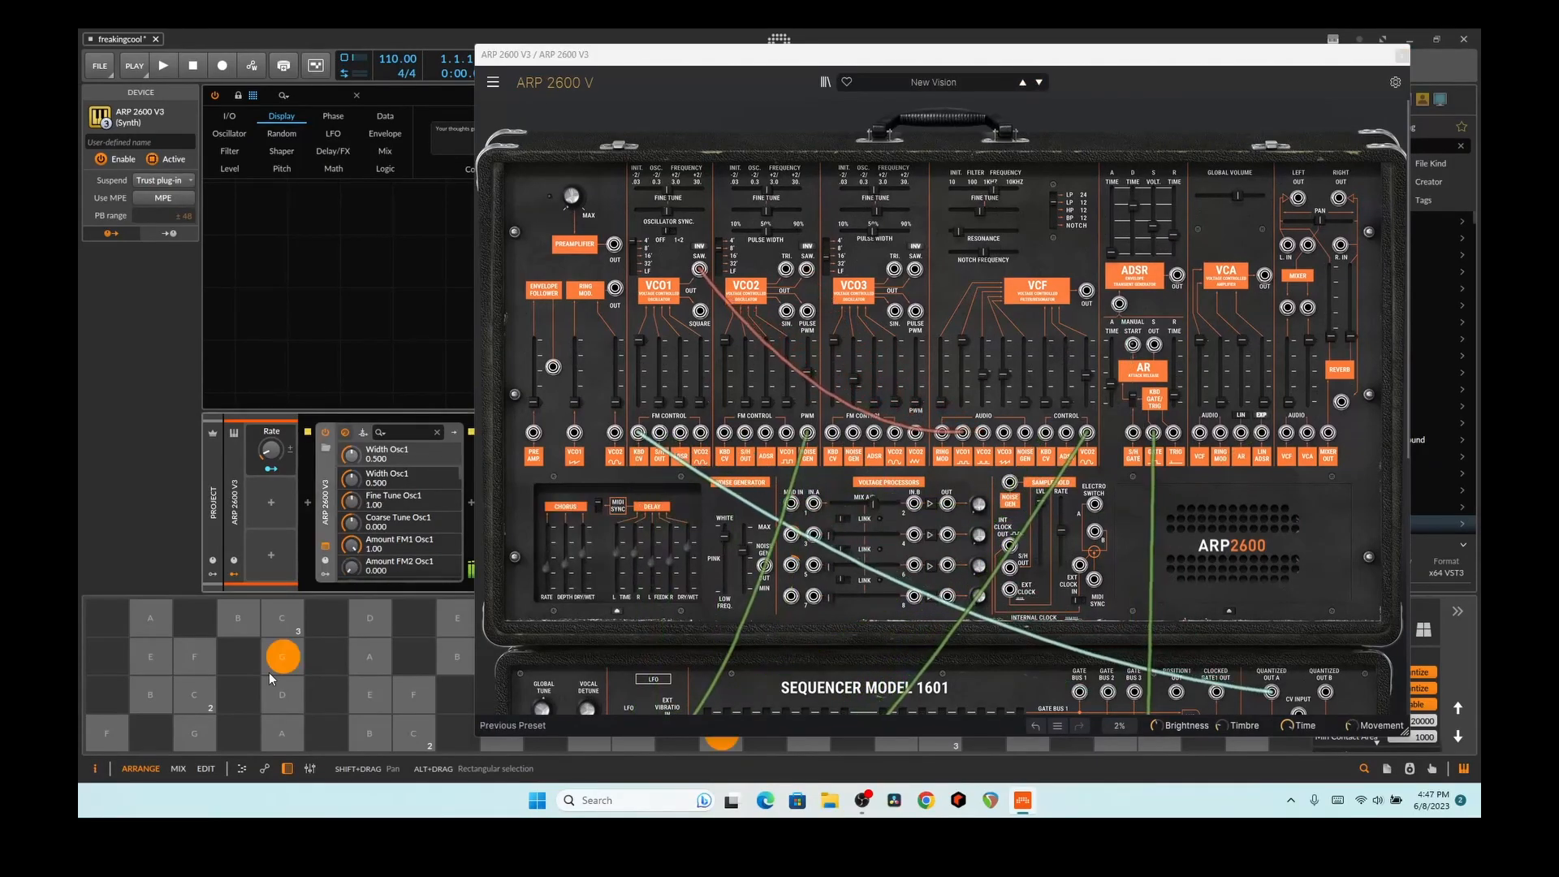
left_click(1021, 82)
Audition the Sync Seq preset with several notes on the on-screen keyboard and close the plug-in window.
left_click(180, 692)
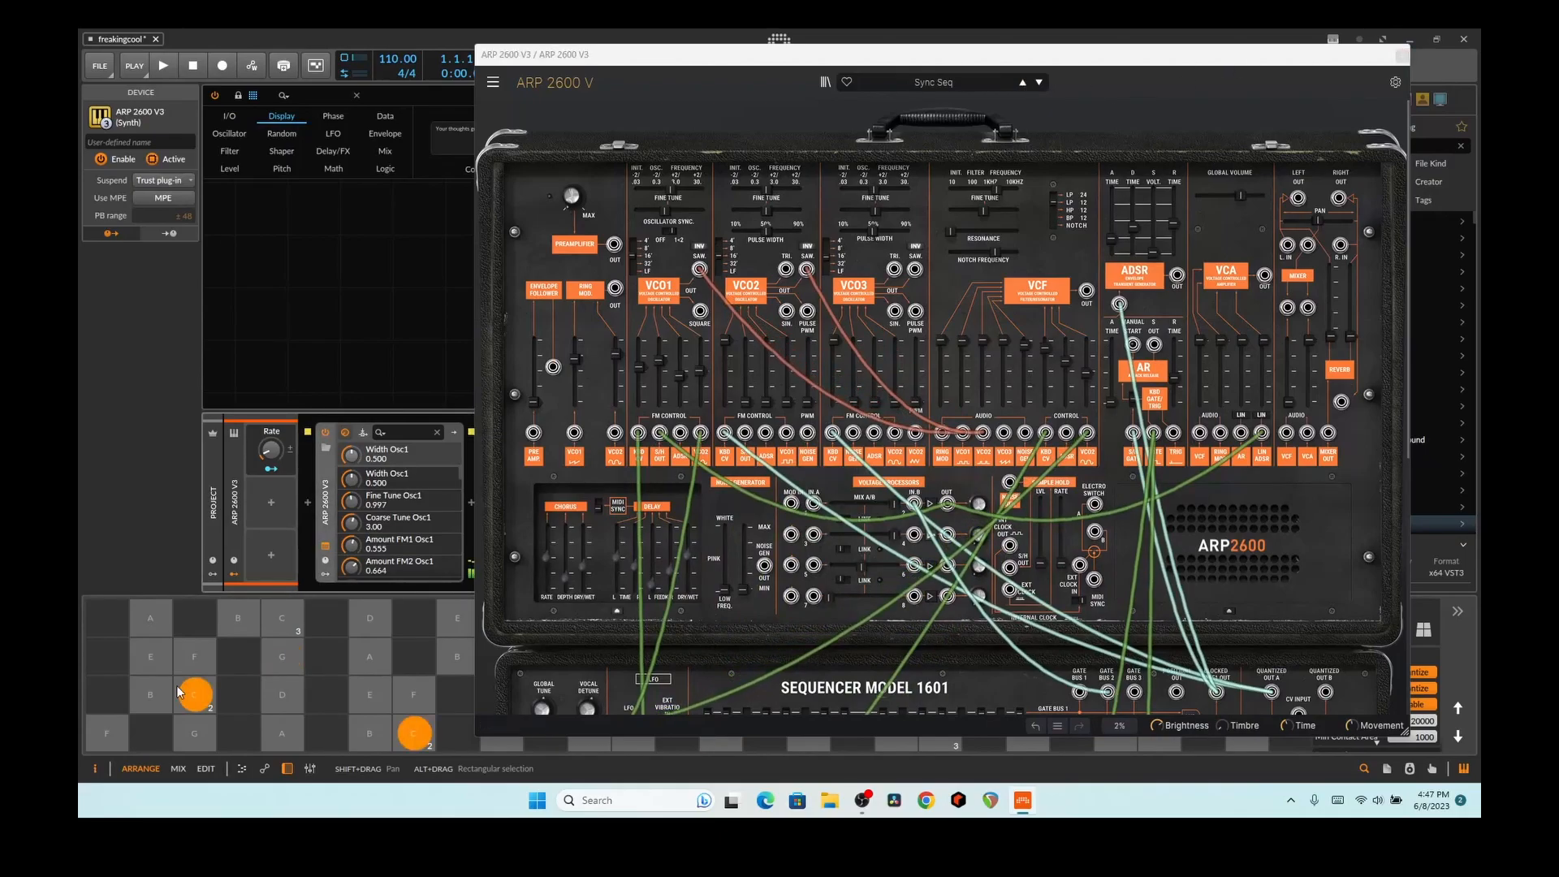
left_click(283, 695)
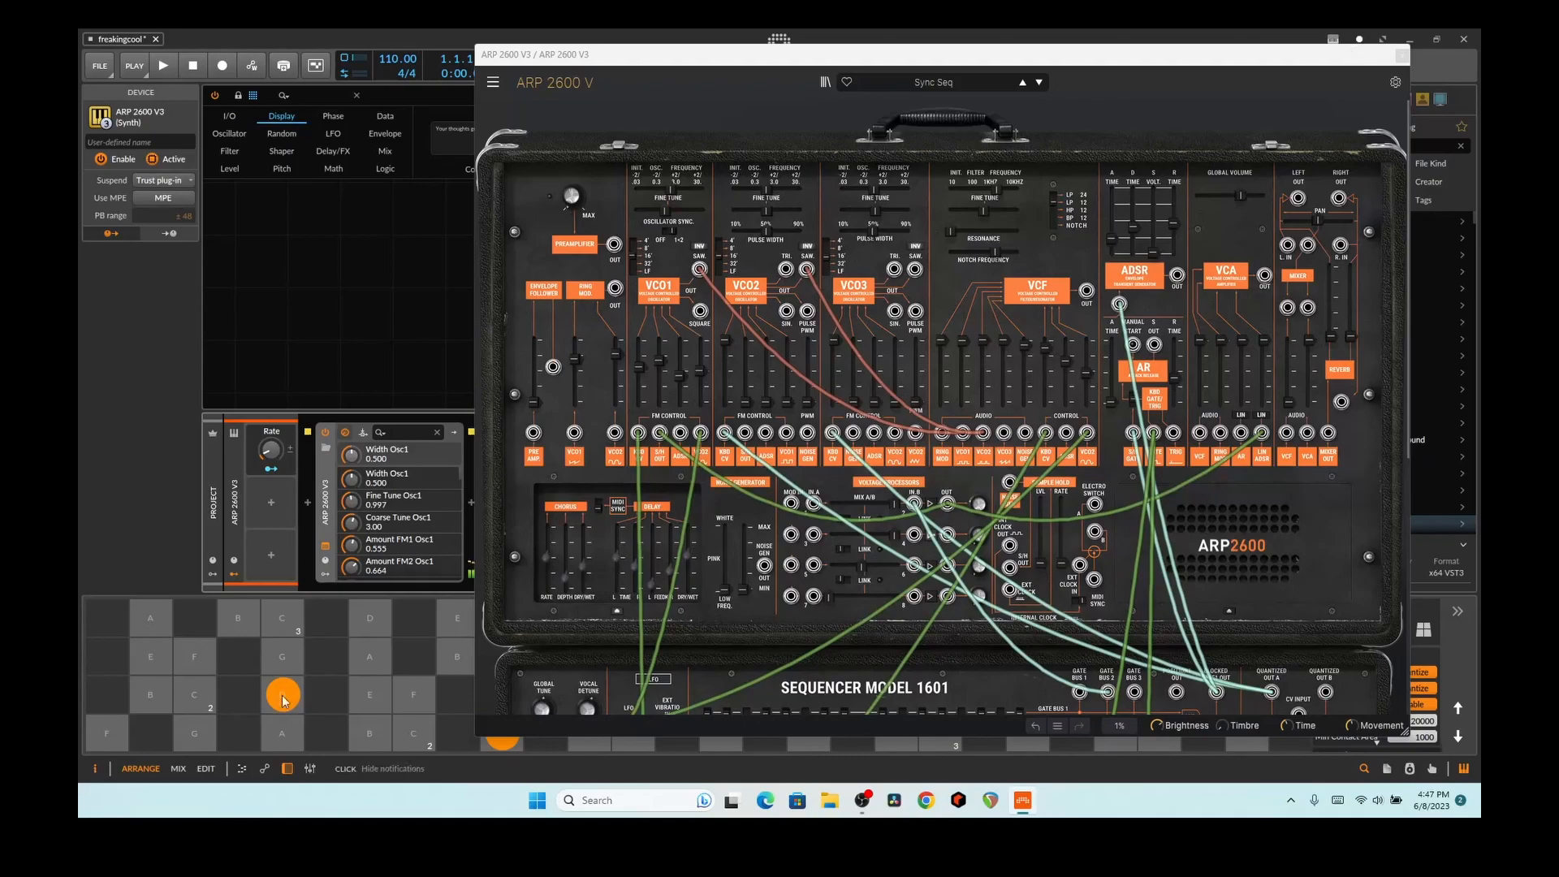
left_click(370, 695)
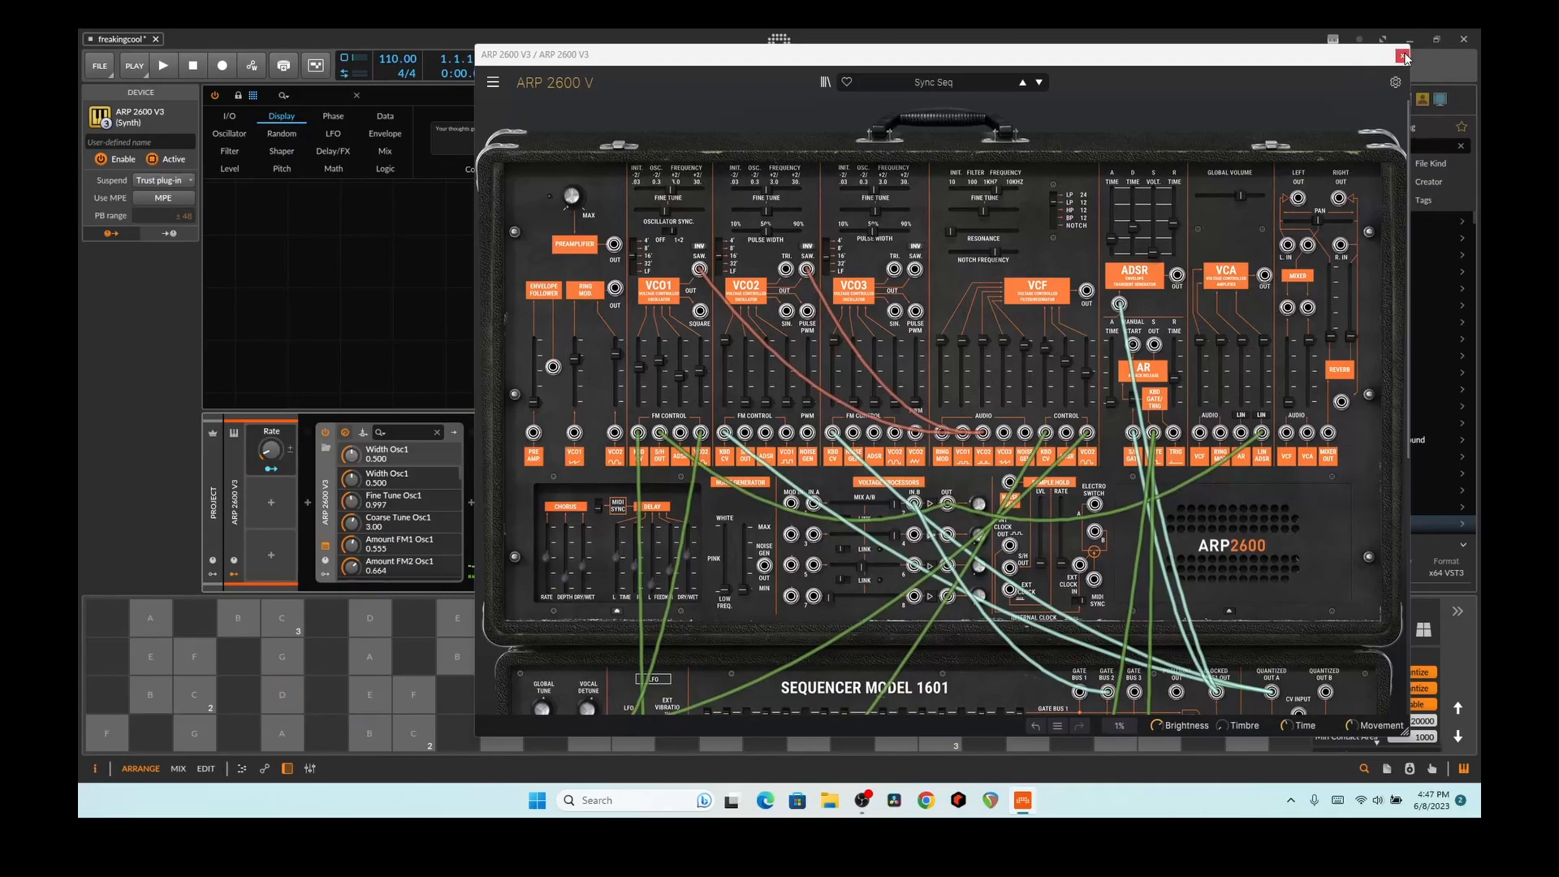
left_click(1400, 57)
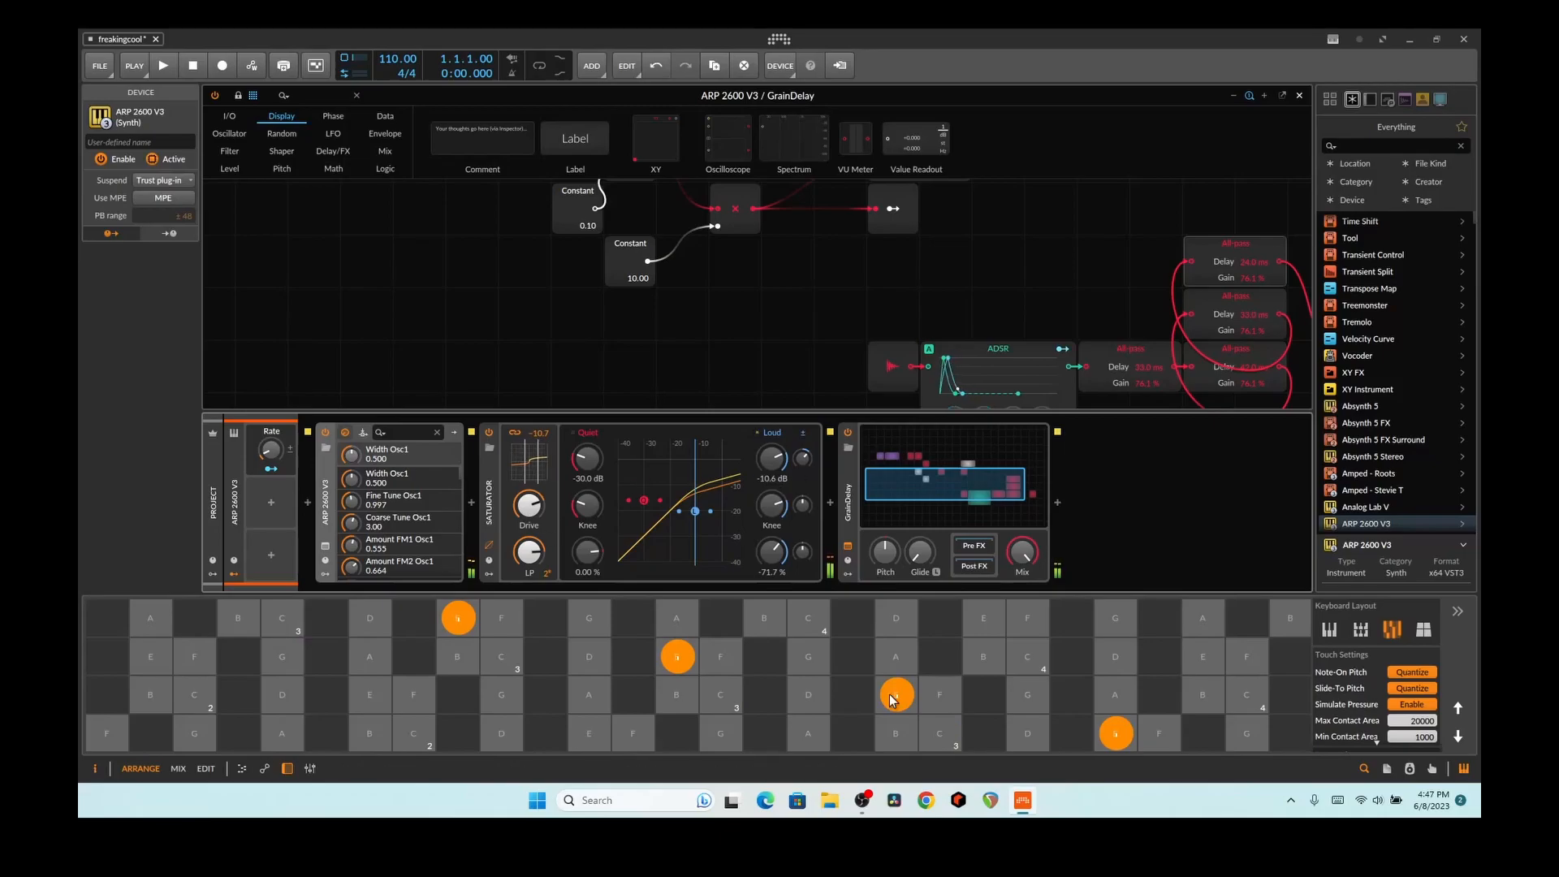
Move the Value Readout module up in the GrainDelay patch, level with the Scaler and Sine modules.
left_click_drag(529, 505, 528, 499)
left_click(1114, 164)
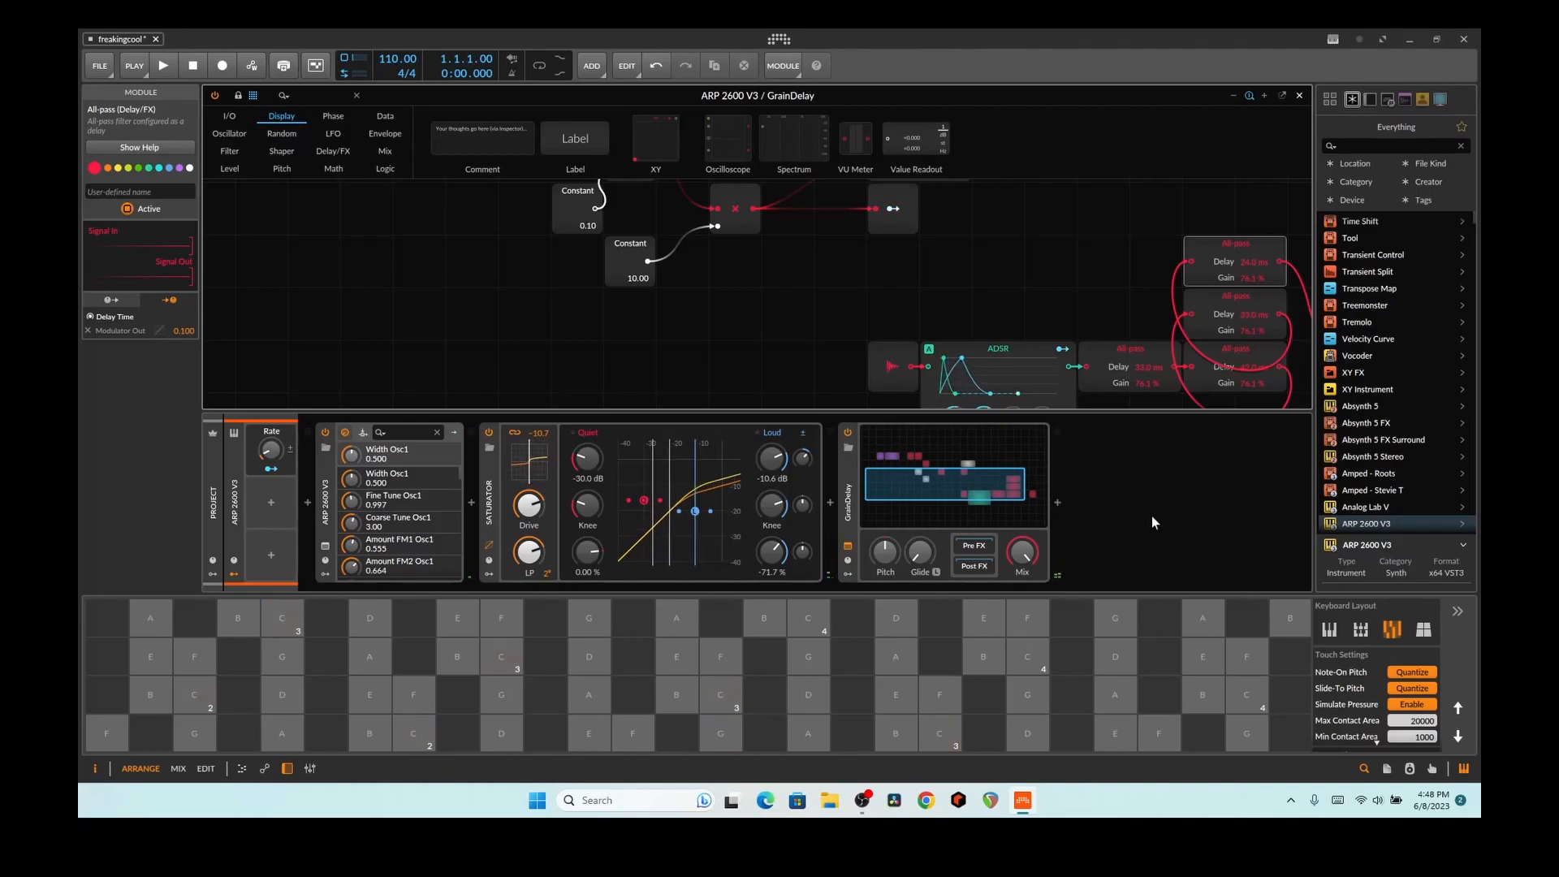
scroll(1089, 347, "up", 4)
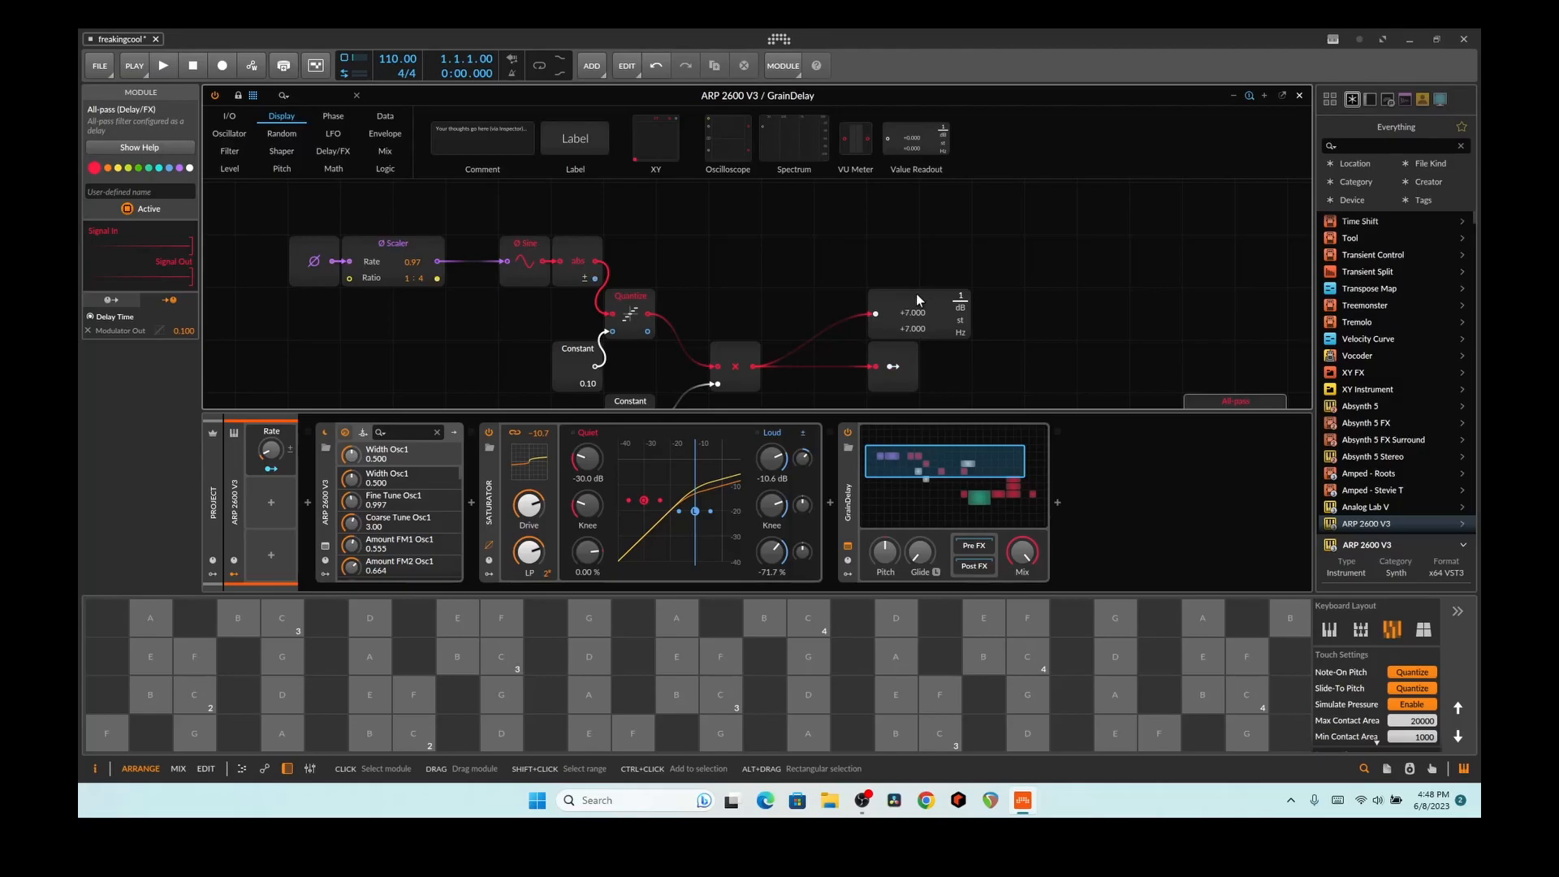
left_click_drag(917, 304, 904, 272)
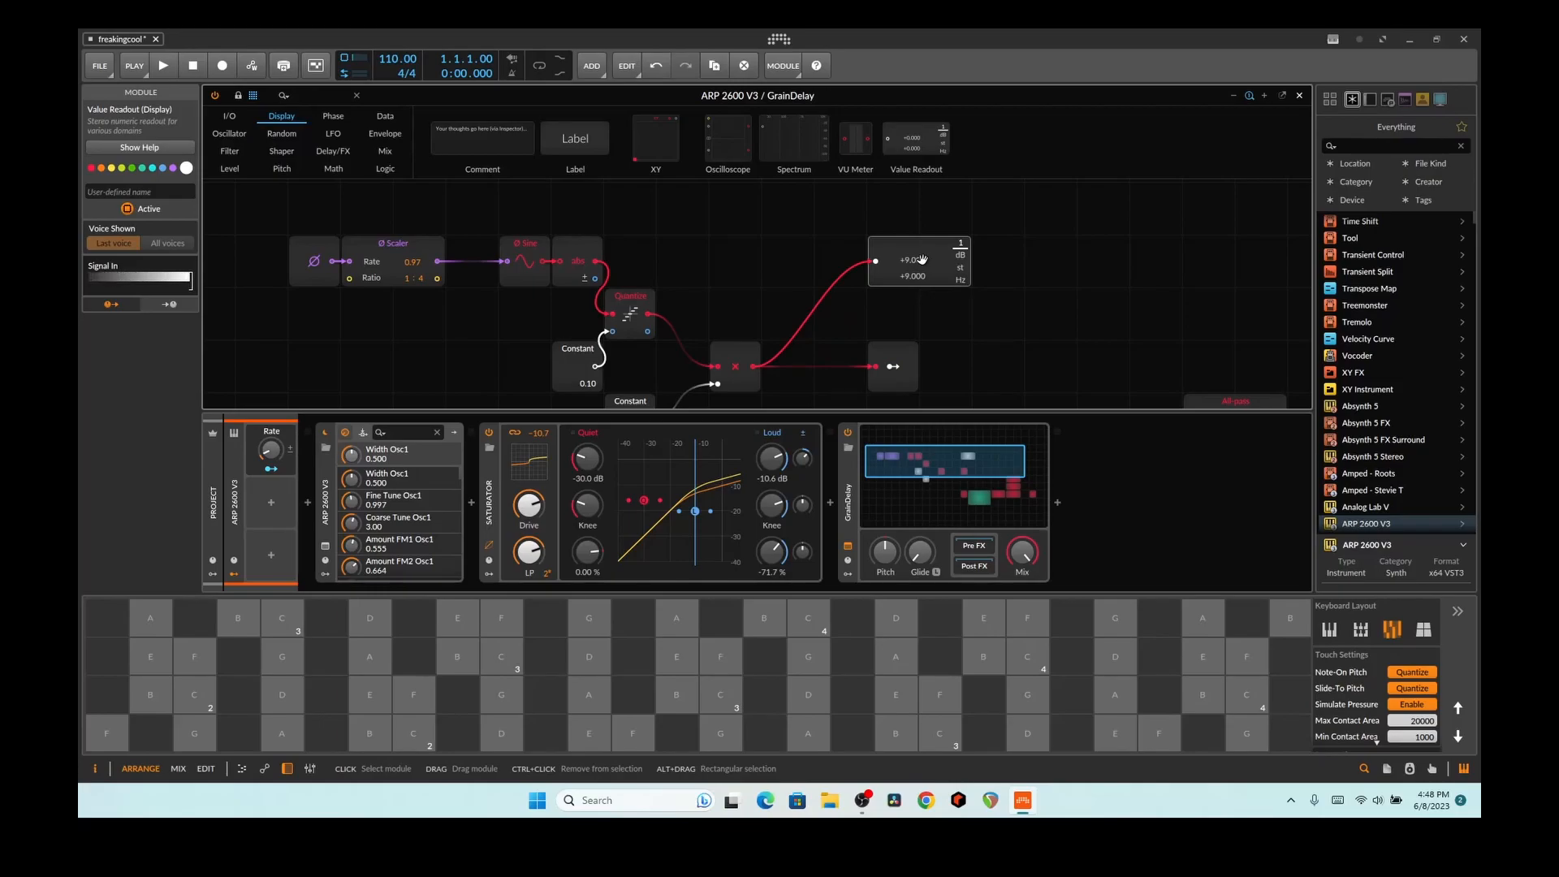
Show the Data modules and select Modulator Out to review its mappings to the ADSR attack and decay and the All-pass delay times.
left_click(385, 116)
scroll(758, 195, "down", 2)
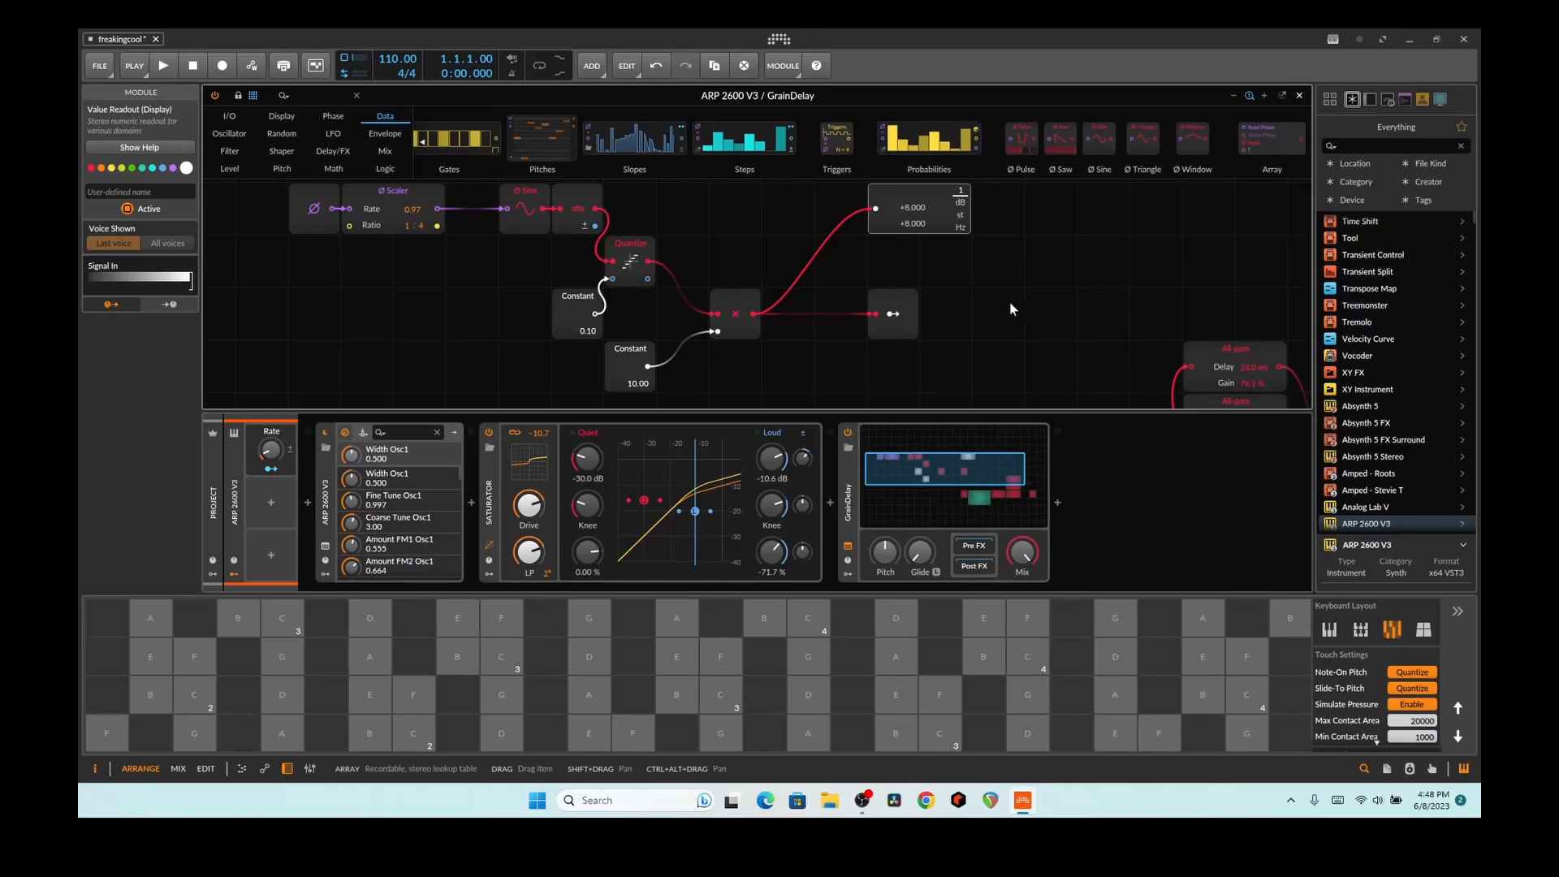
left_click(890, 323)
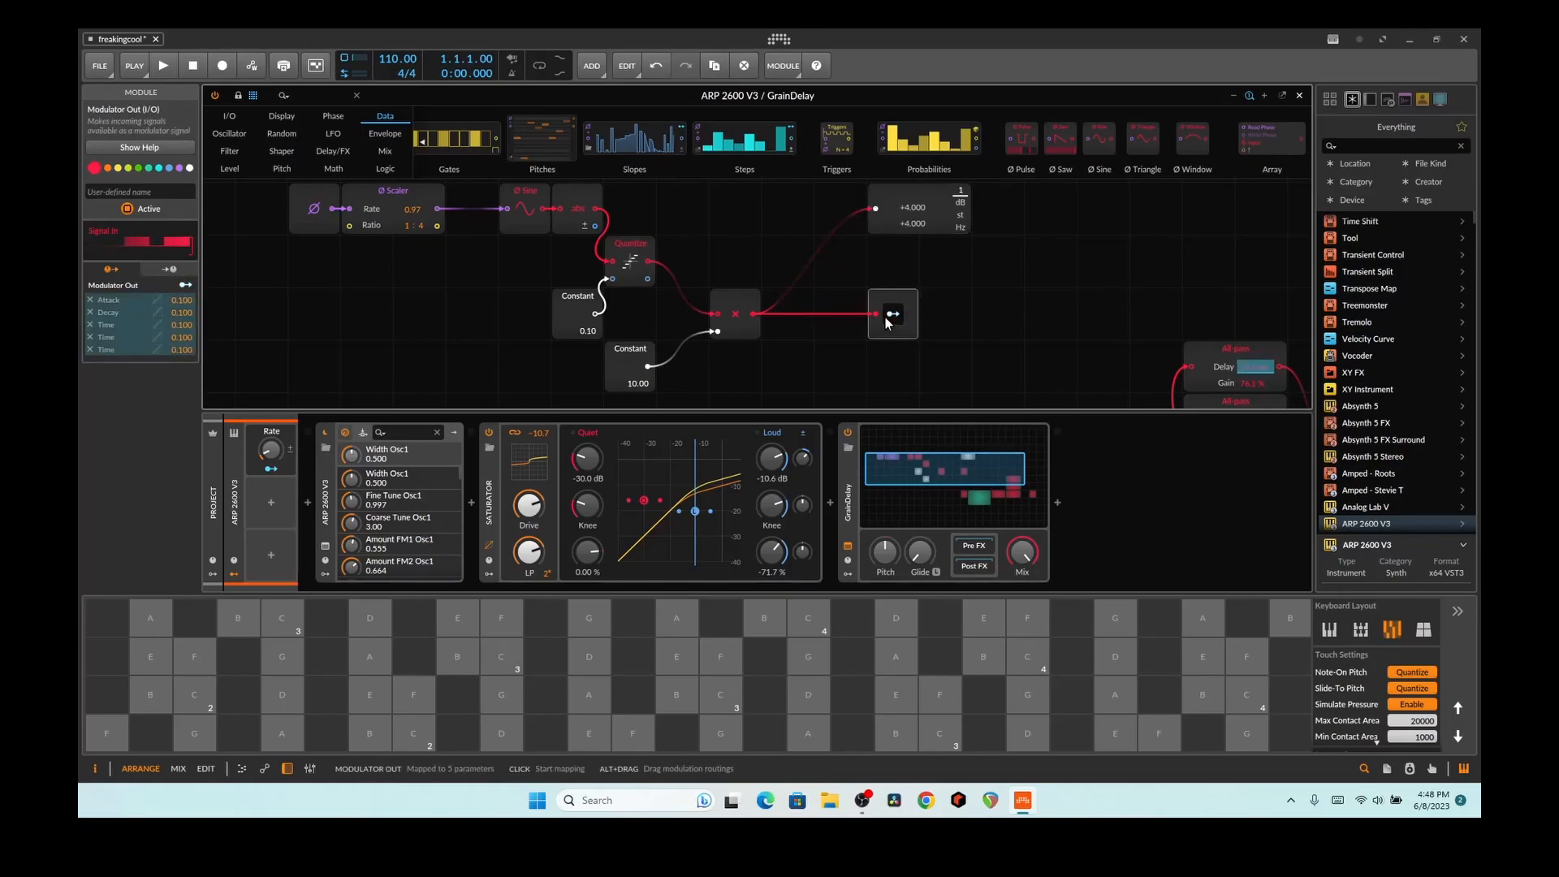
scroll(958, 310, "down", 3)
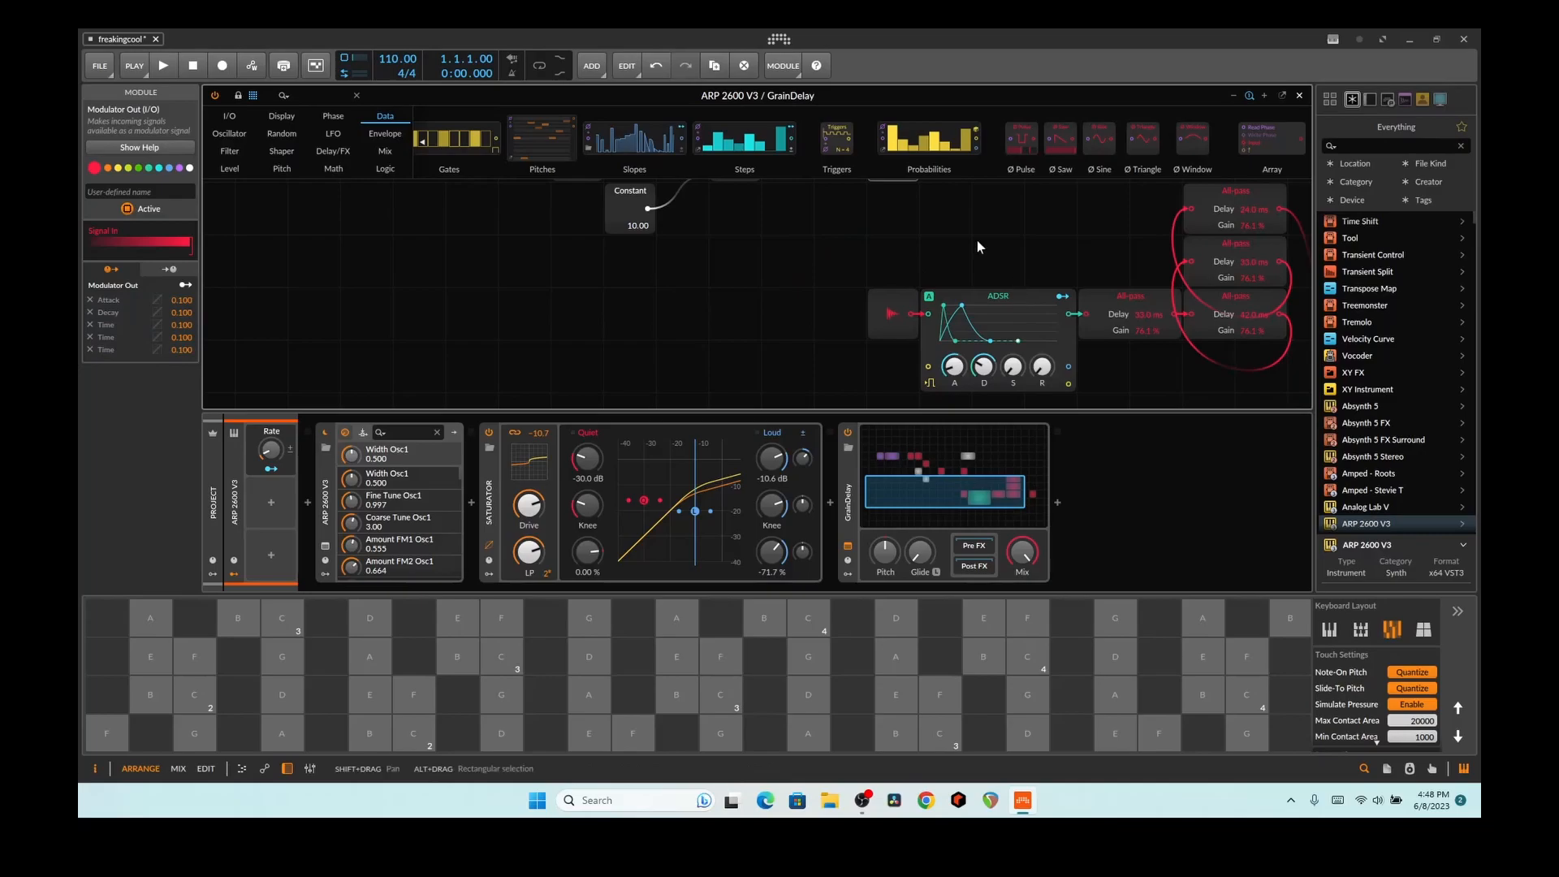
left_click_drag(974, 239, 859, 245)
scroll(766, 254, "right", 3)
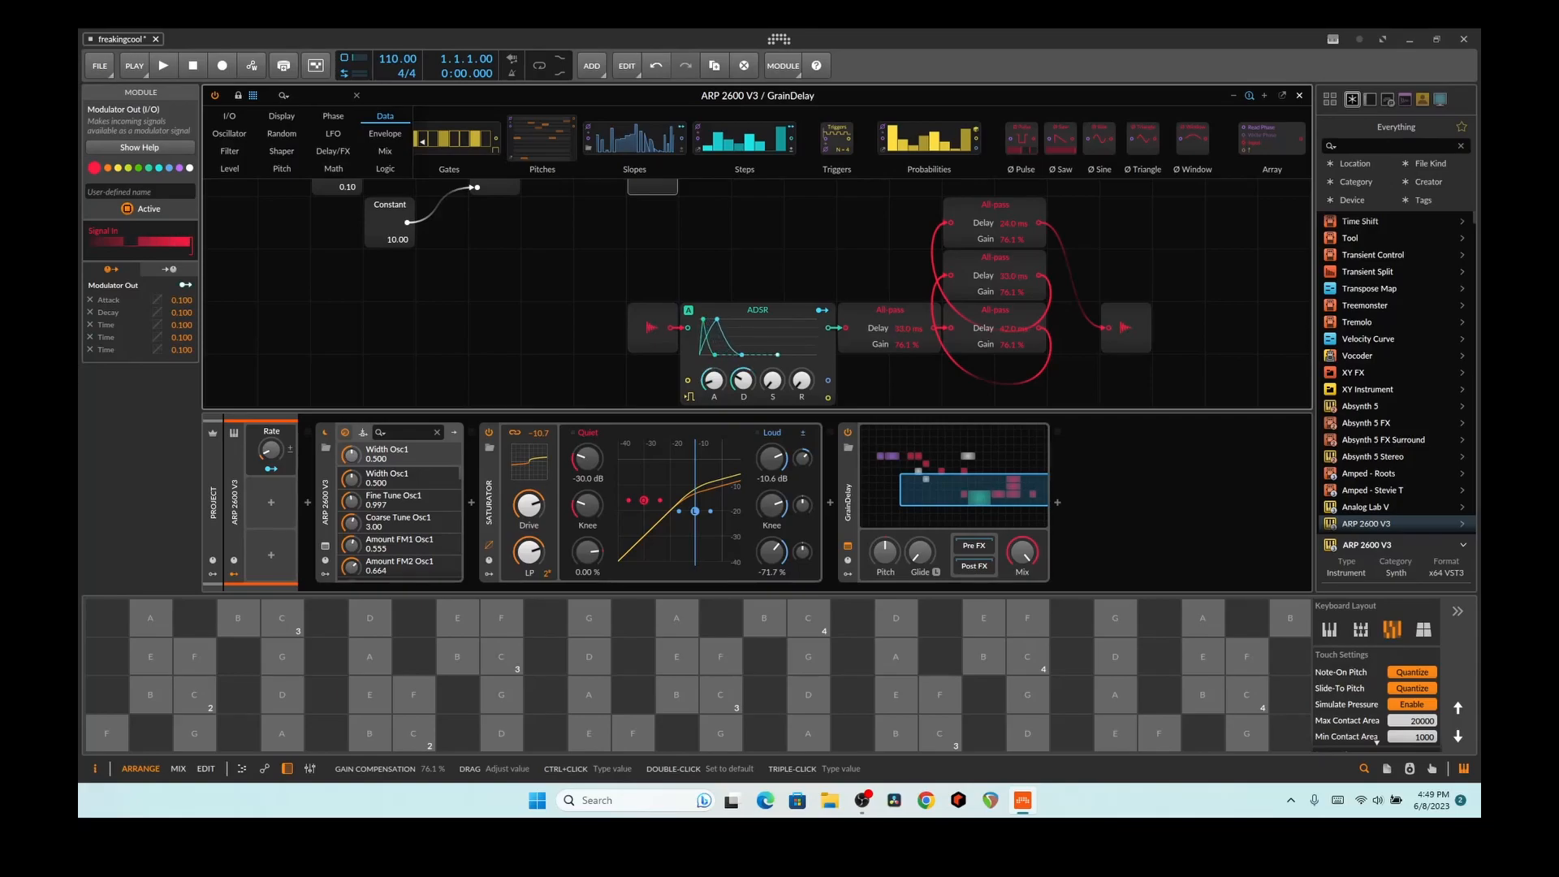
Play low and high F and C notes to audition the modulated grain delay with the Sync Seq sound.
key("f")
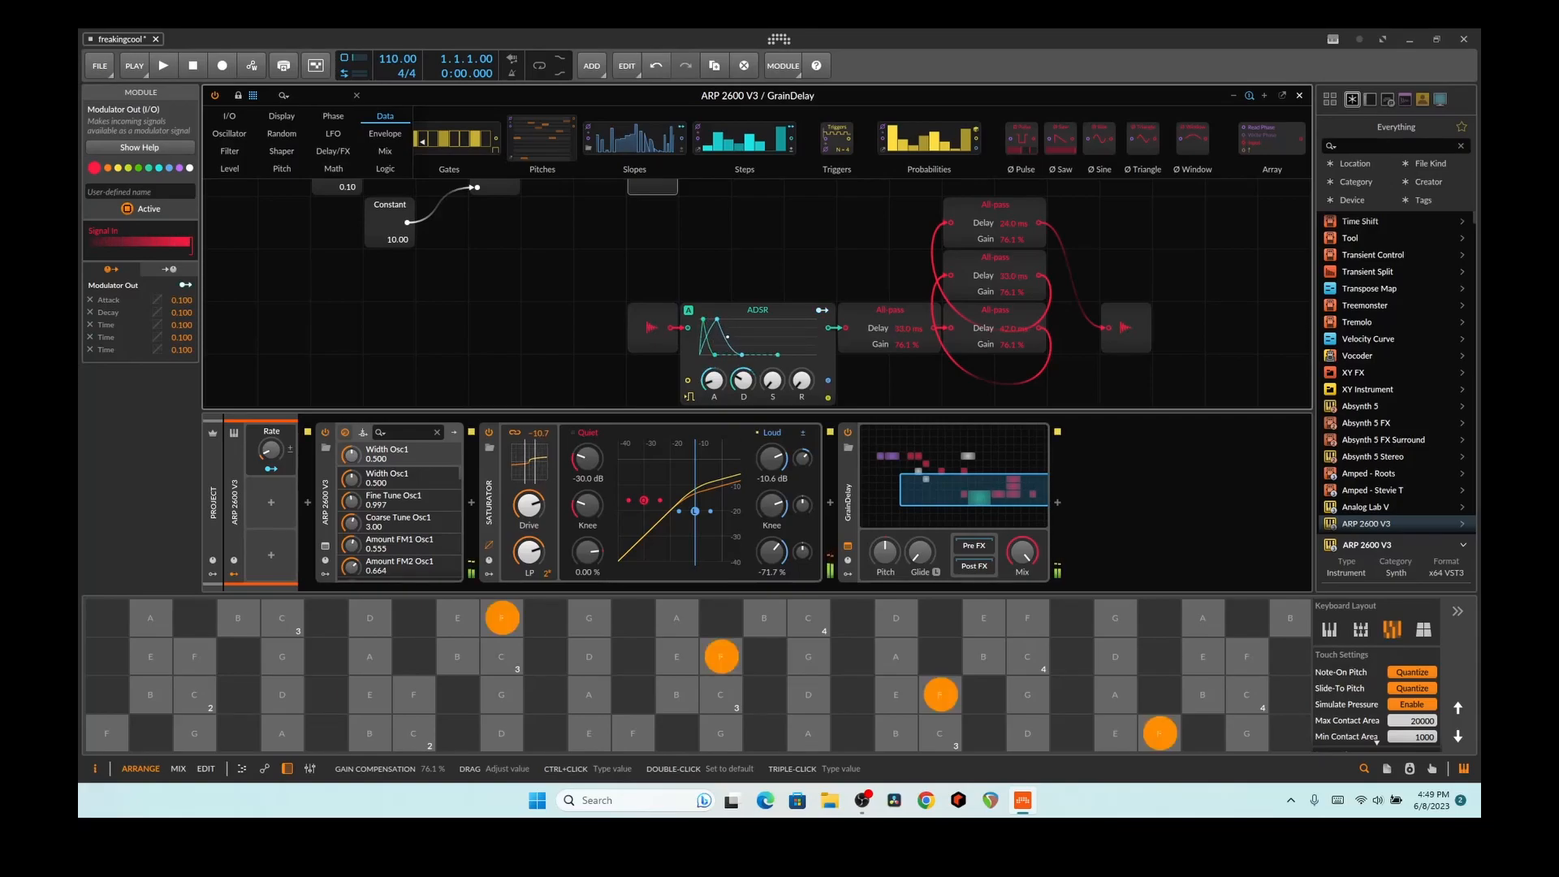
key("k")
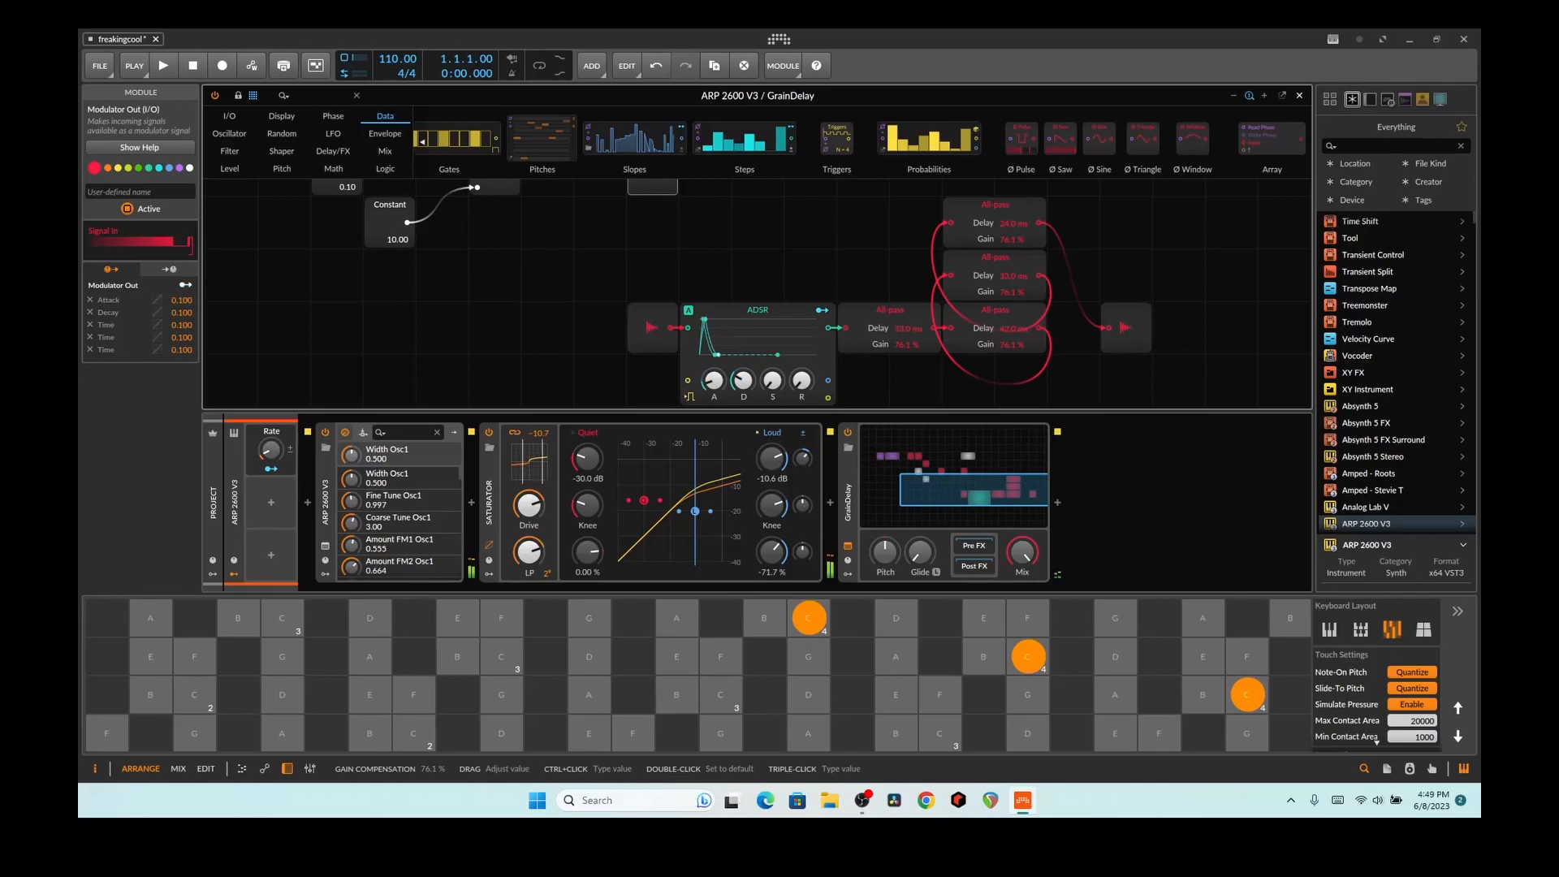
key("a")
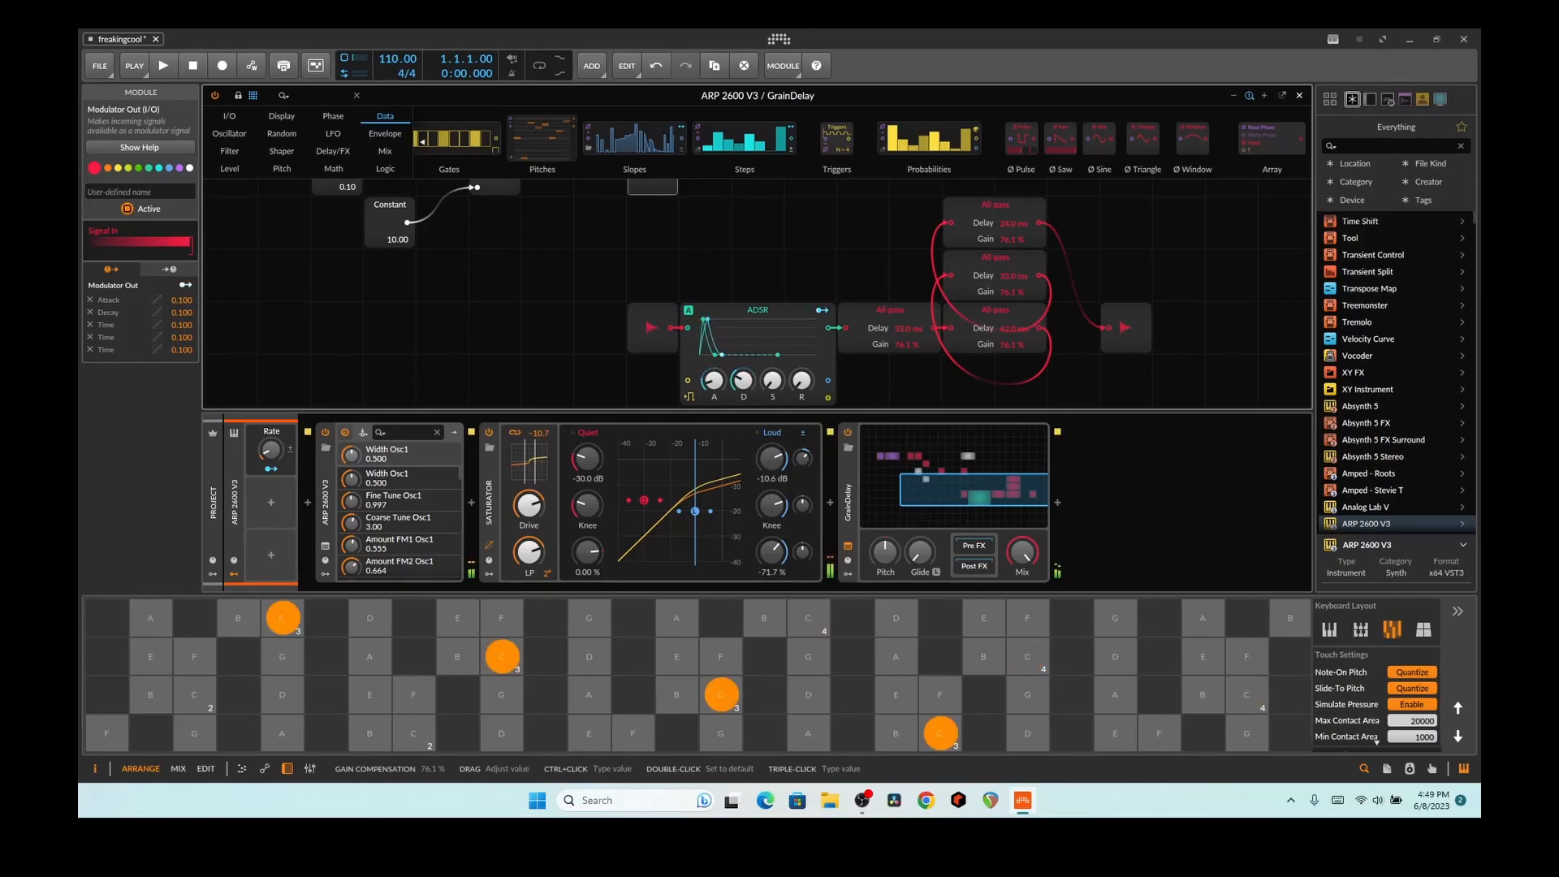
key("f")
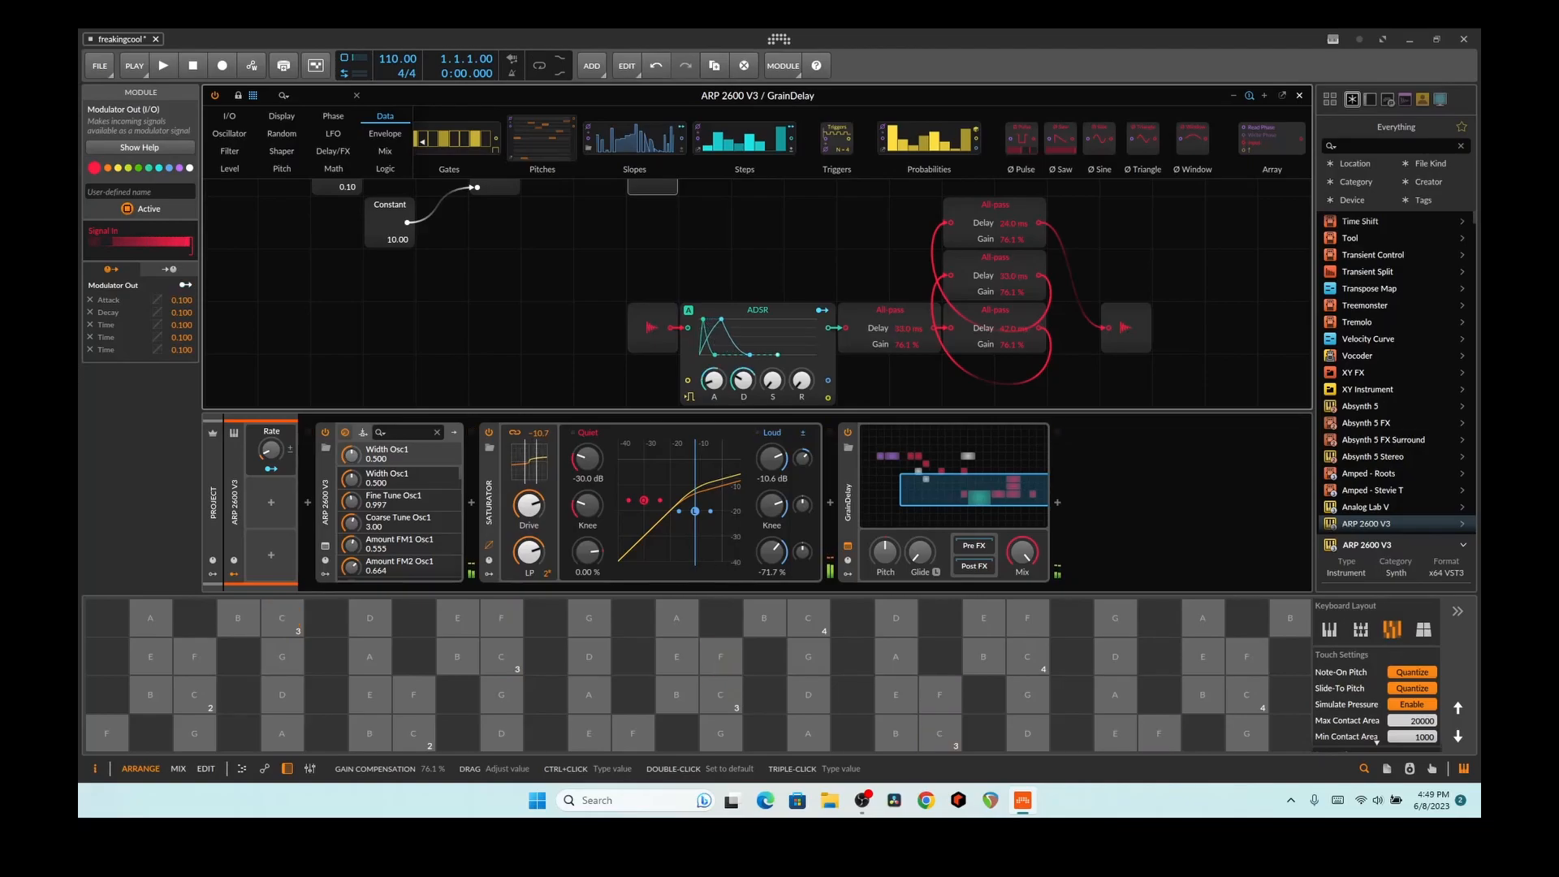
key("f")
key("f")
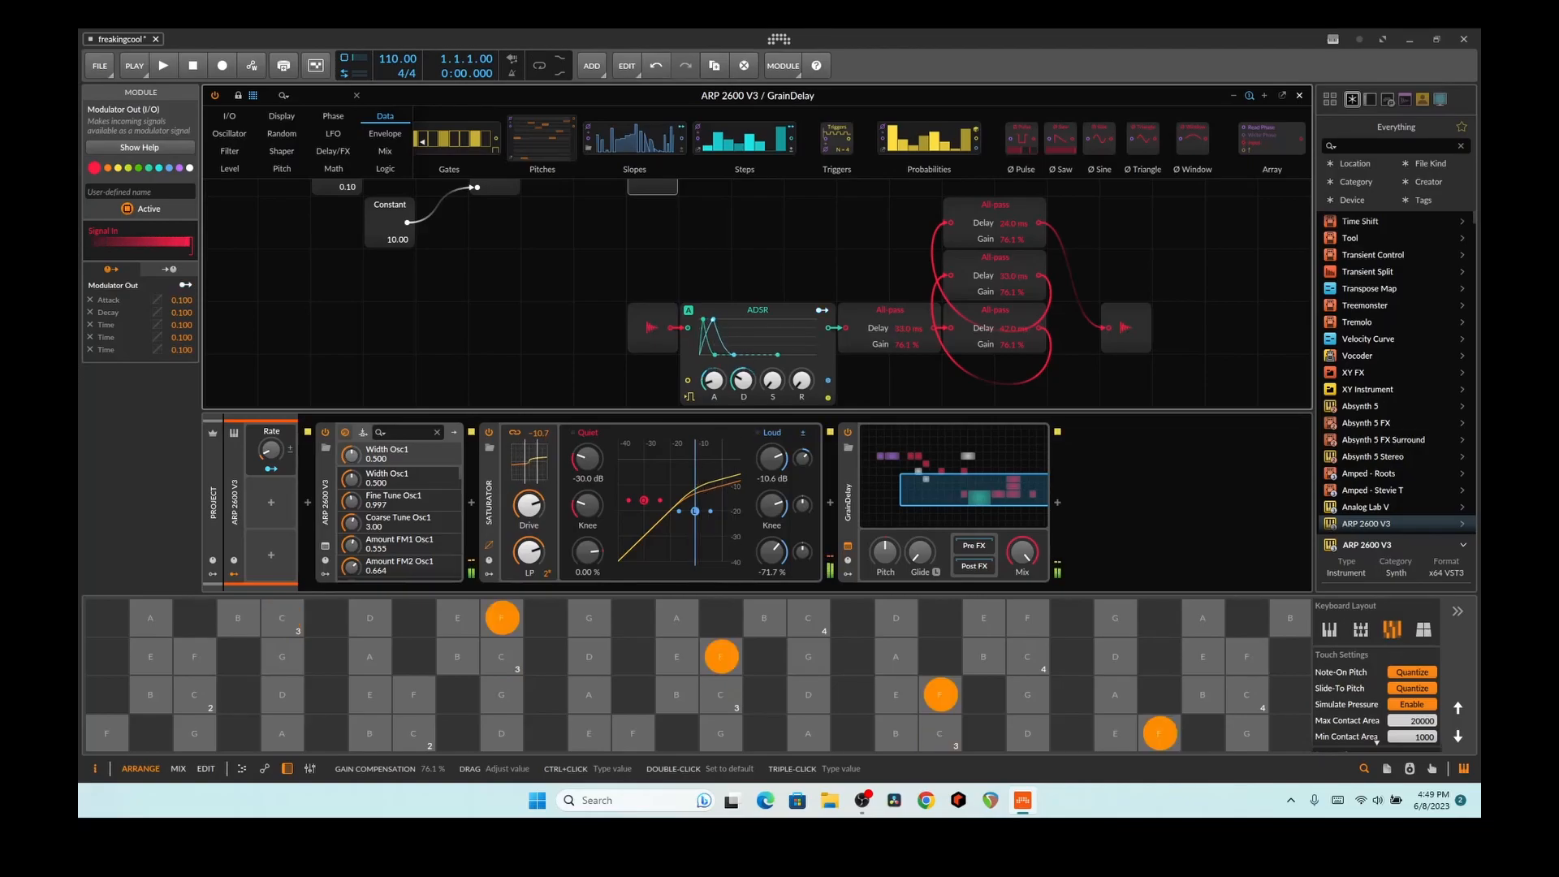
key("a")
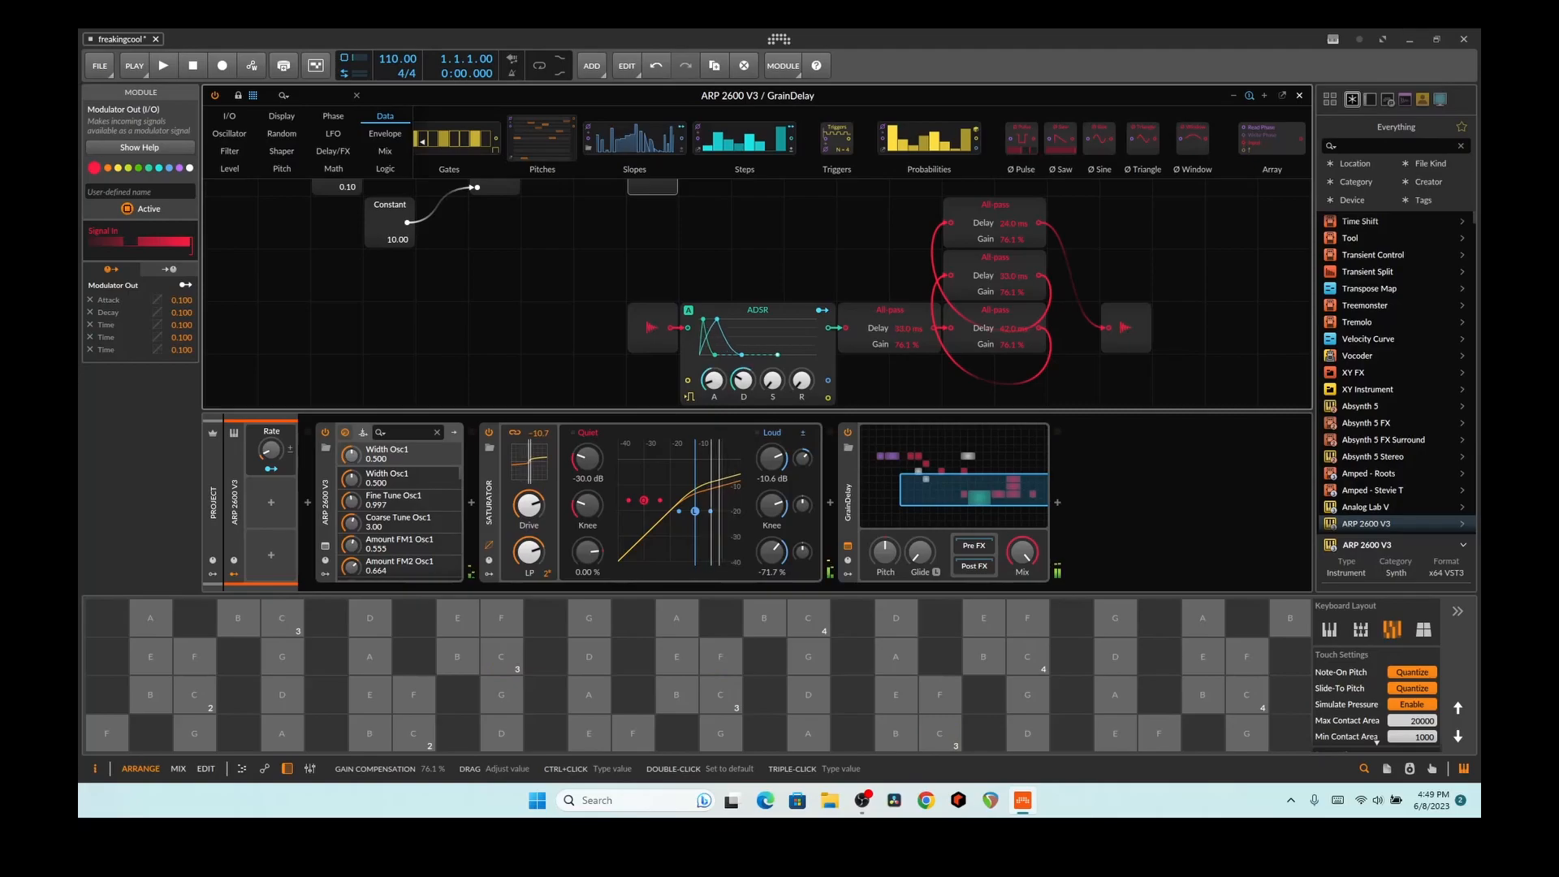
key("f")
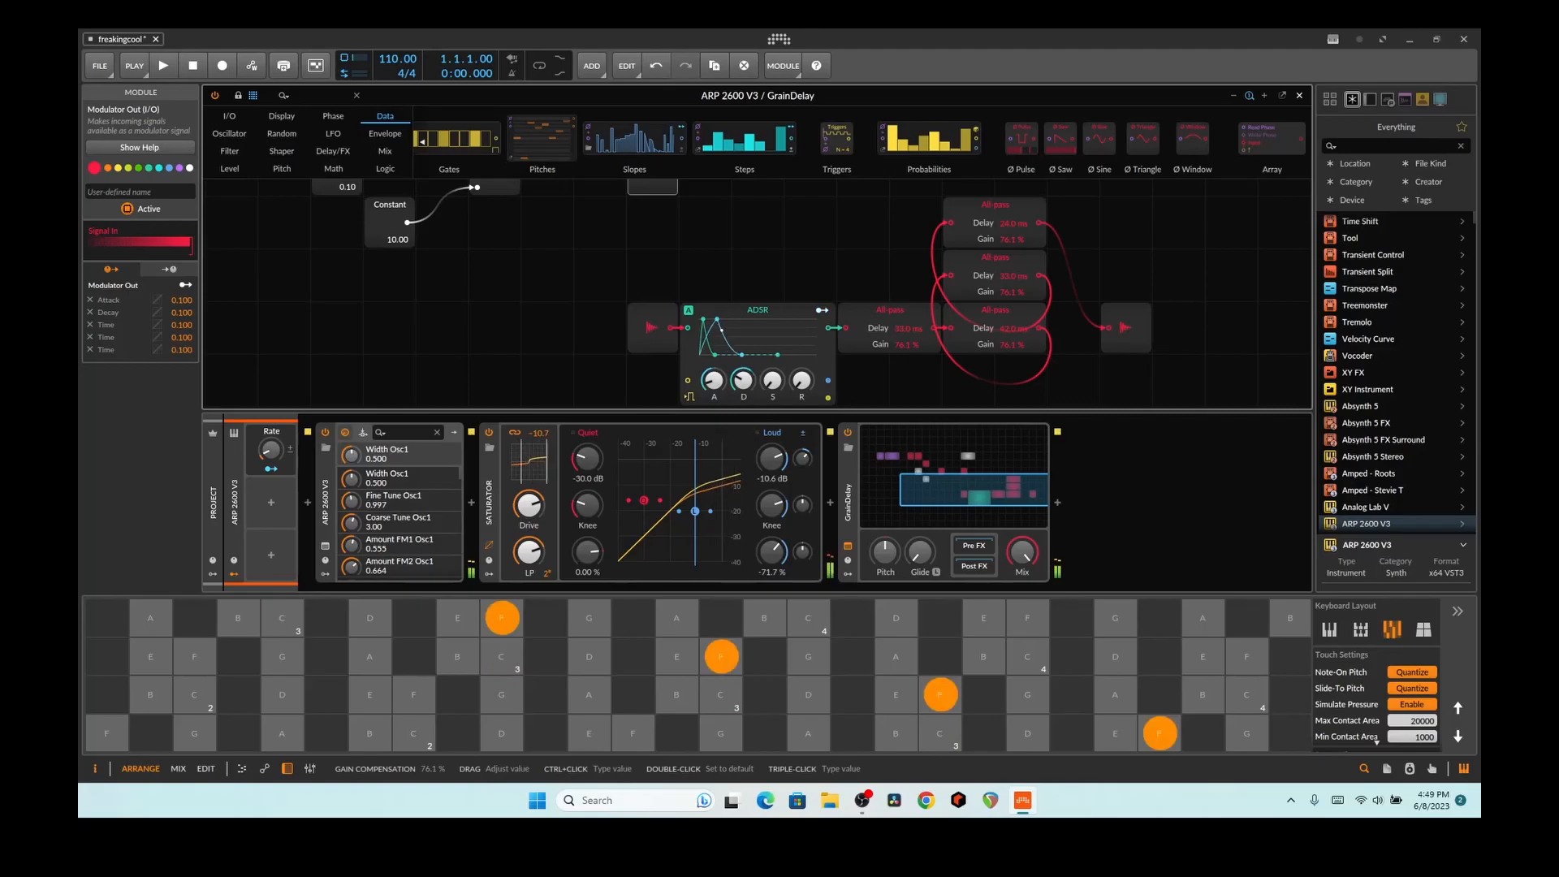
key("f")
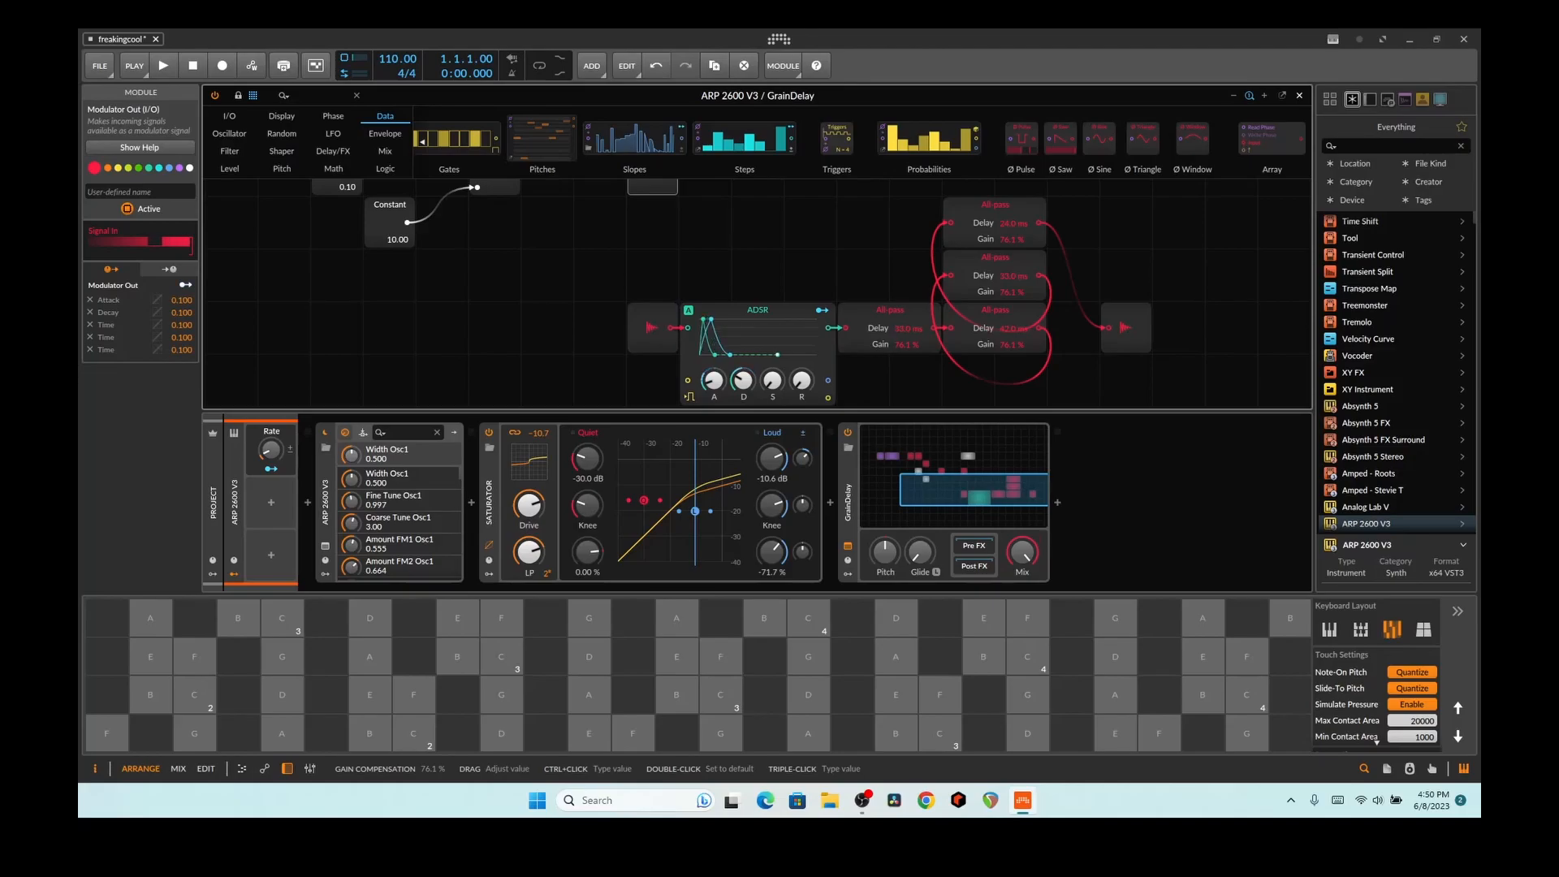
left_click(511, 660)
Examine the quantized modulation chain and its readout, and select the ADSR to inspect its attack and decay modulation.
scroll(923, 269, "up", 4)
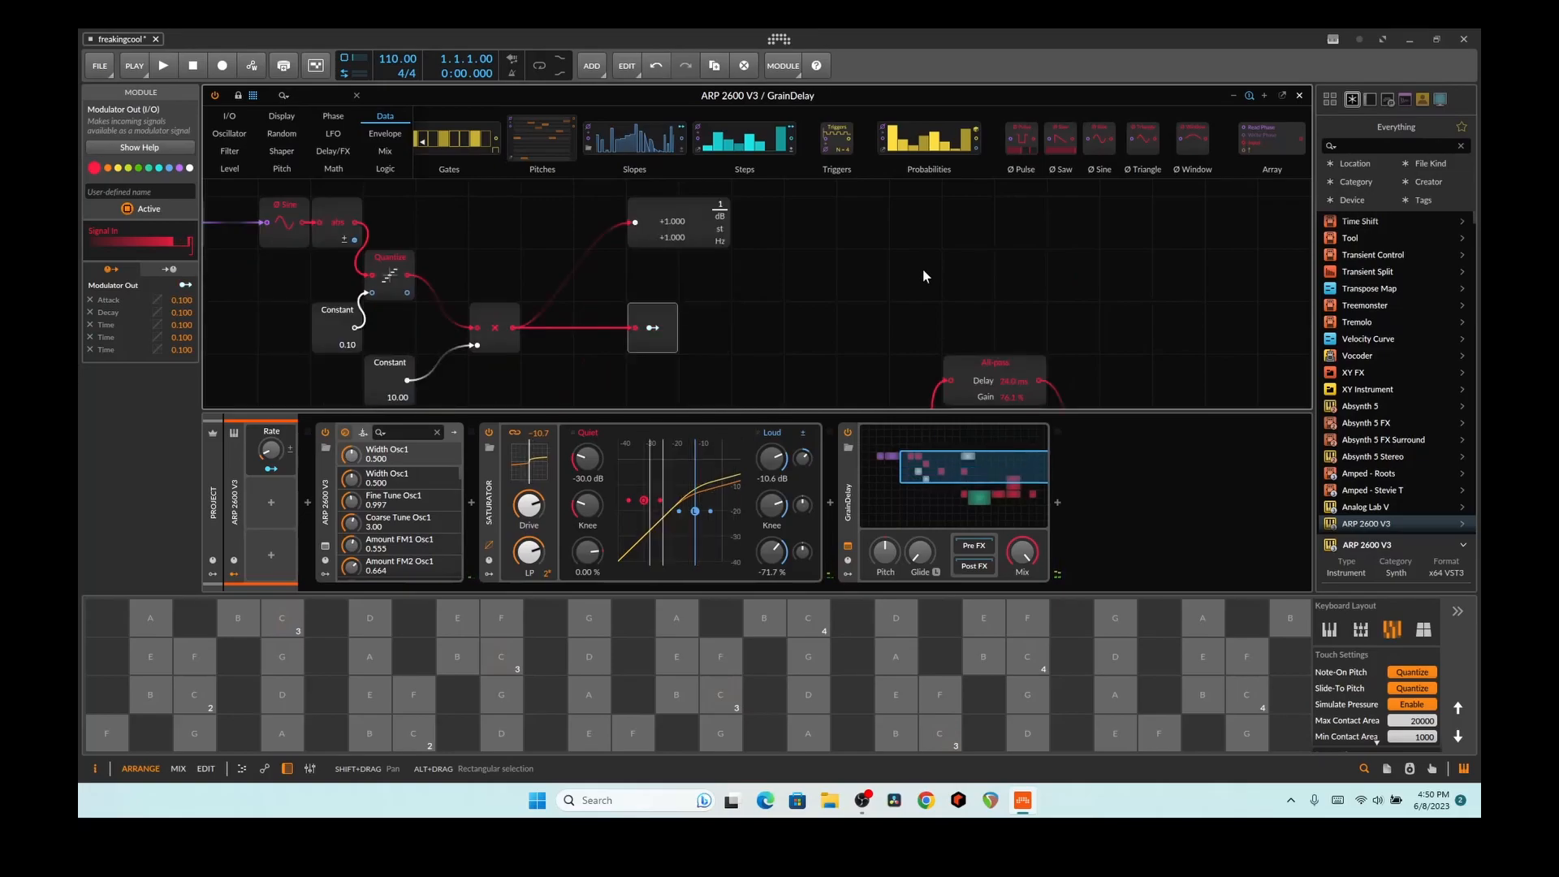
left_click_drag(922, 270, 1092, 214)
left_click_drag(1009, 340, 913, 237)
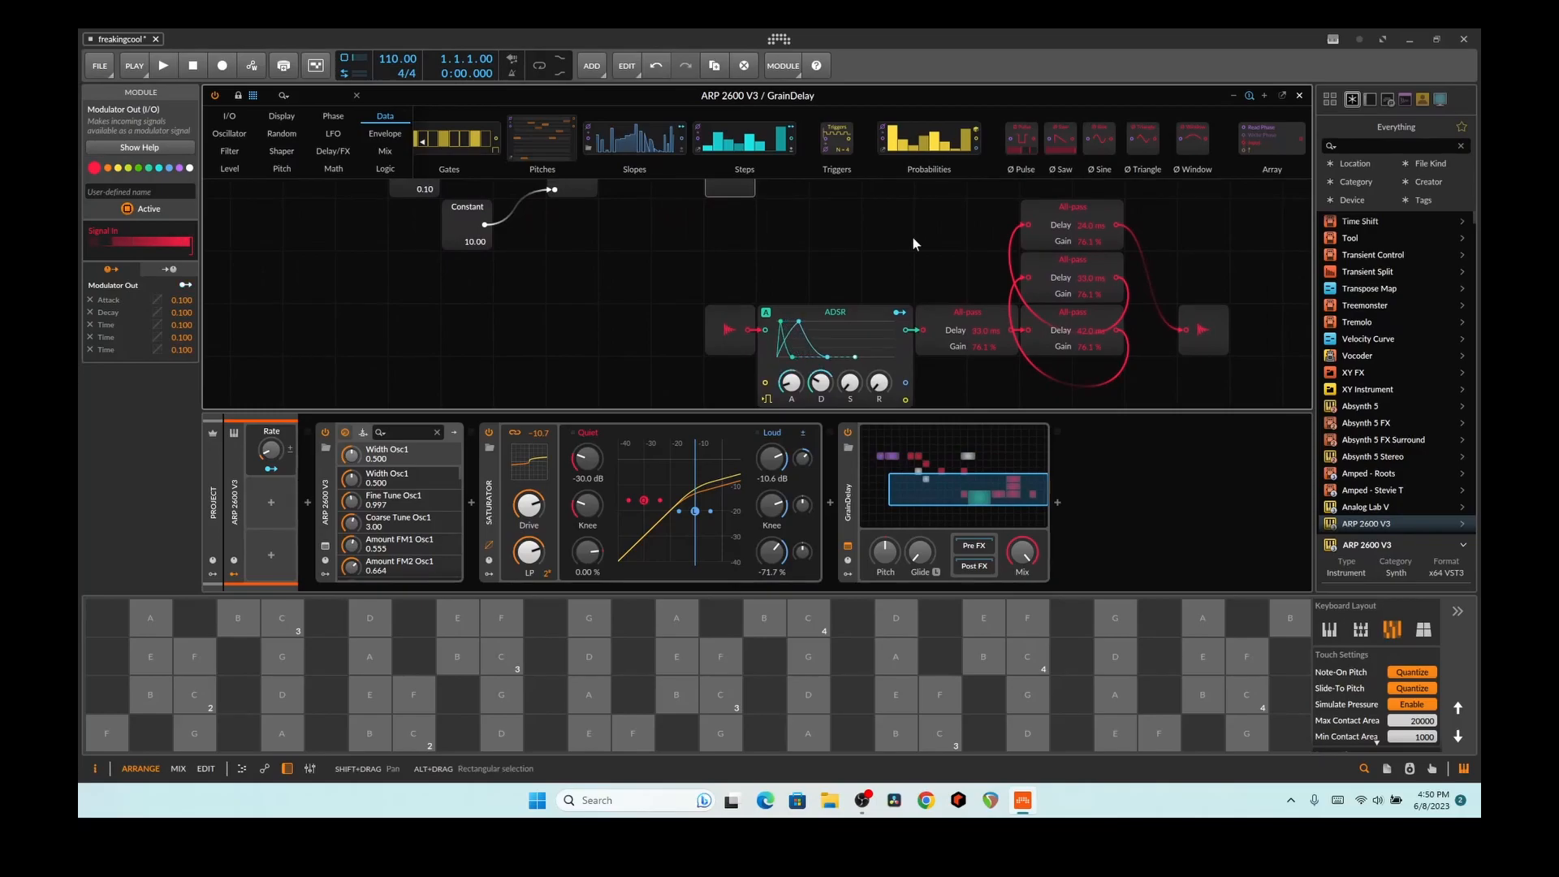
scroll(913, 244, "up", 3)
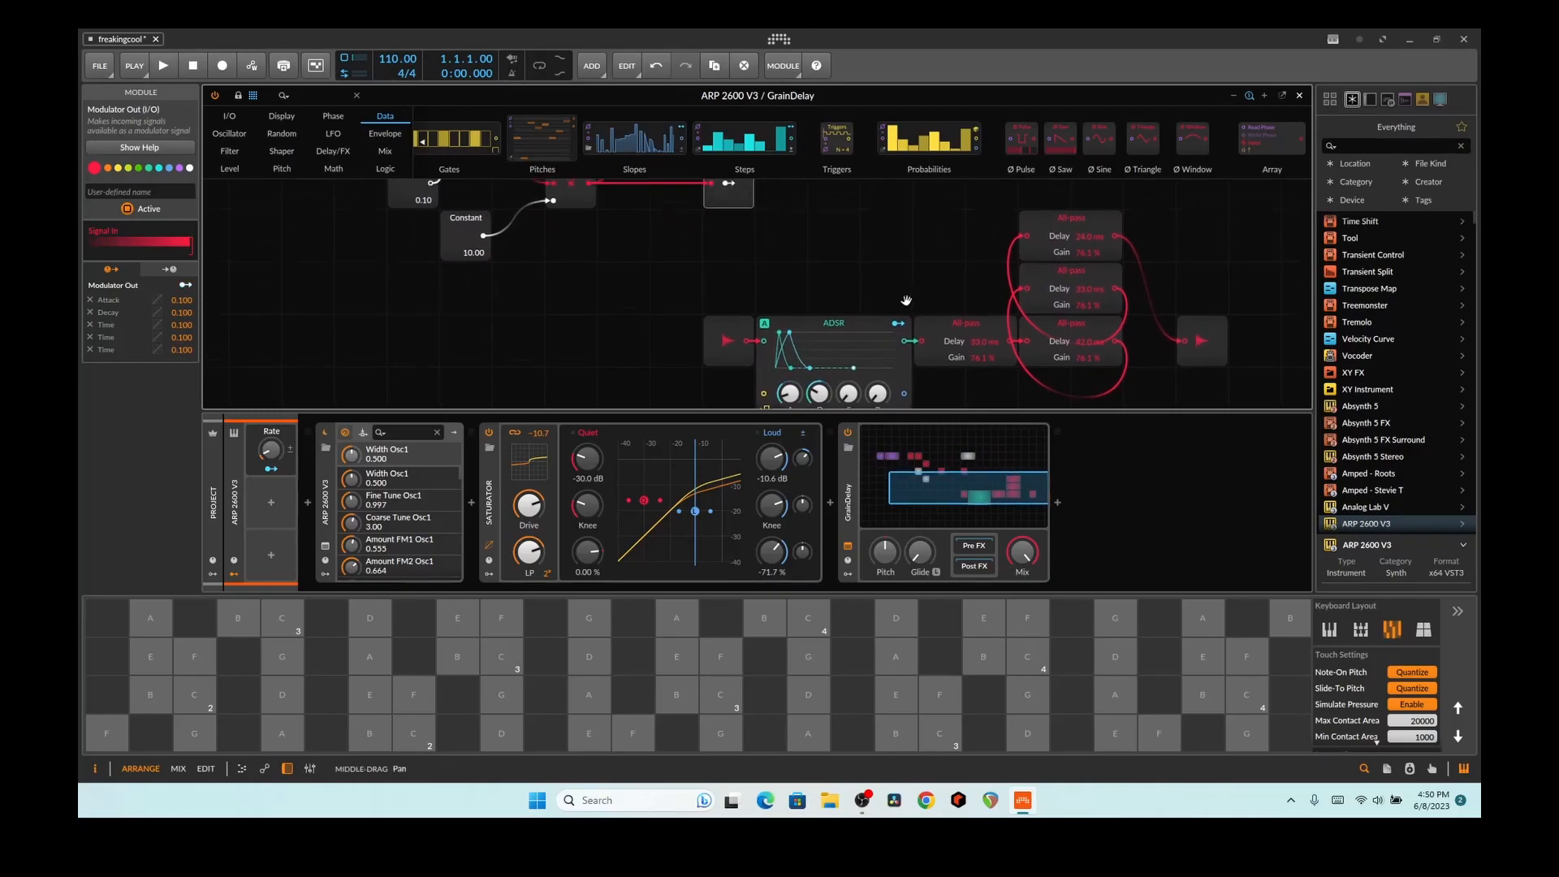
scroll(825, 265, "up", 2)
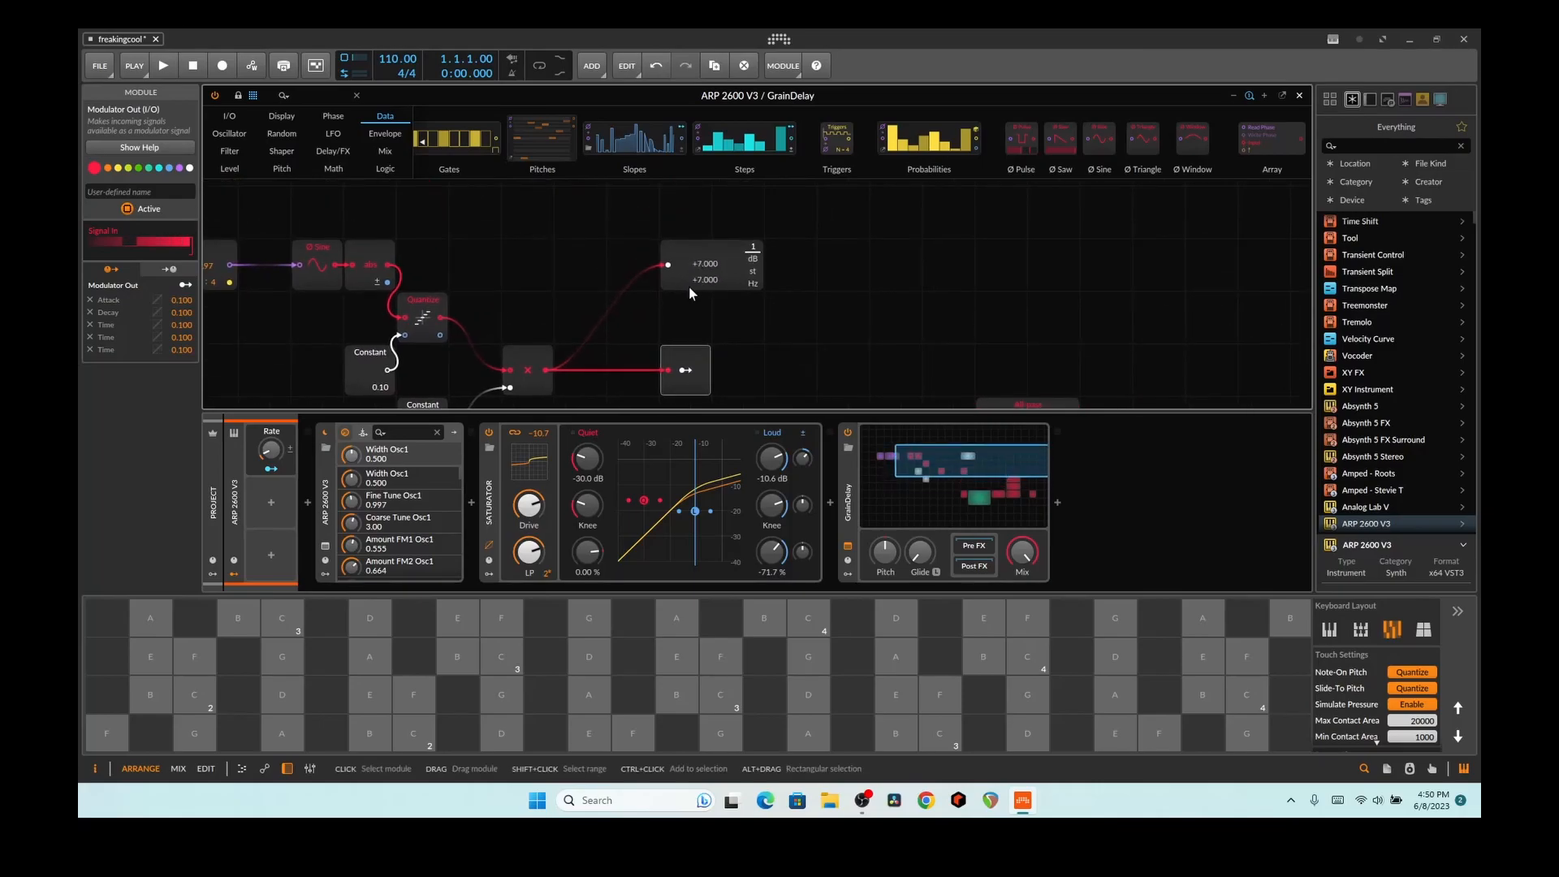
left_click_drag(831, 329, 785, 214)
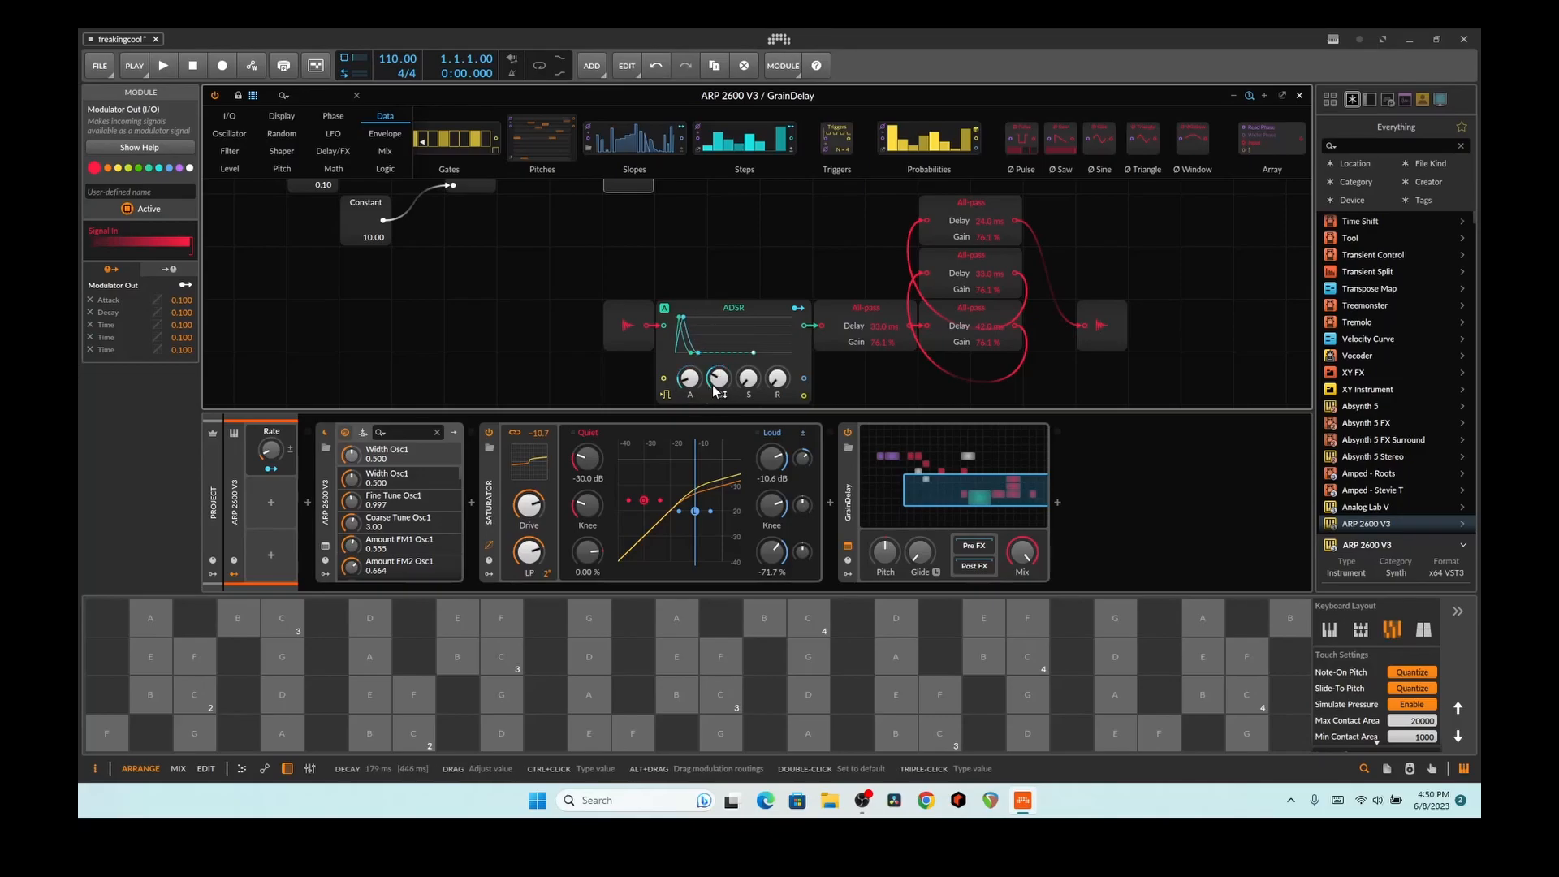
left_click(713, 318)
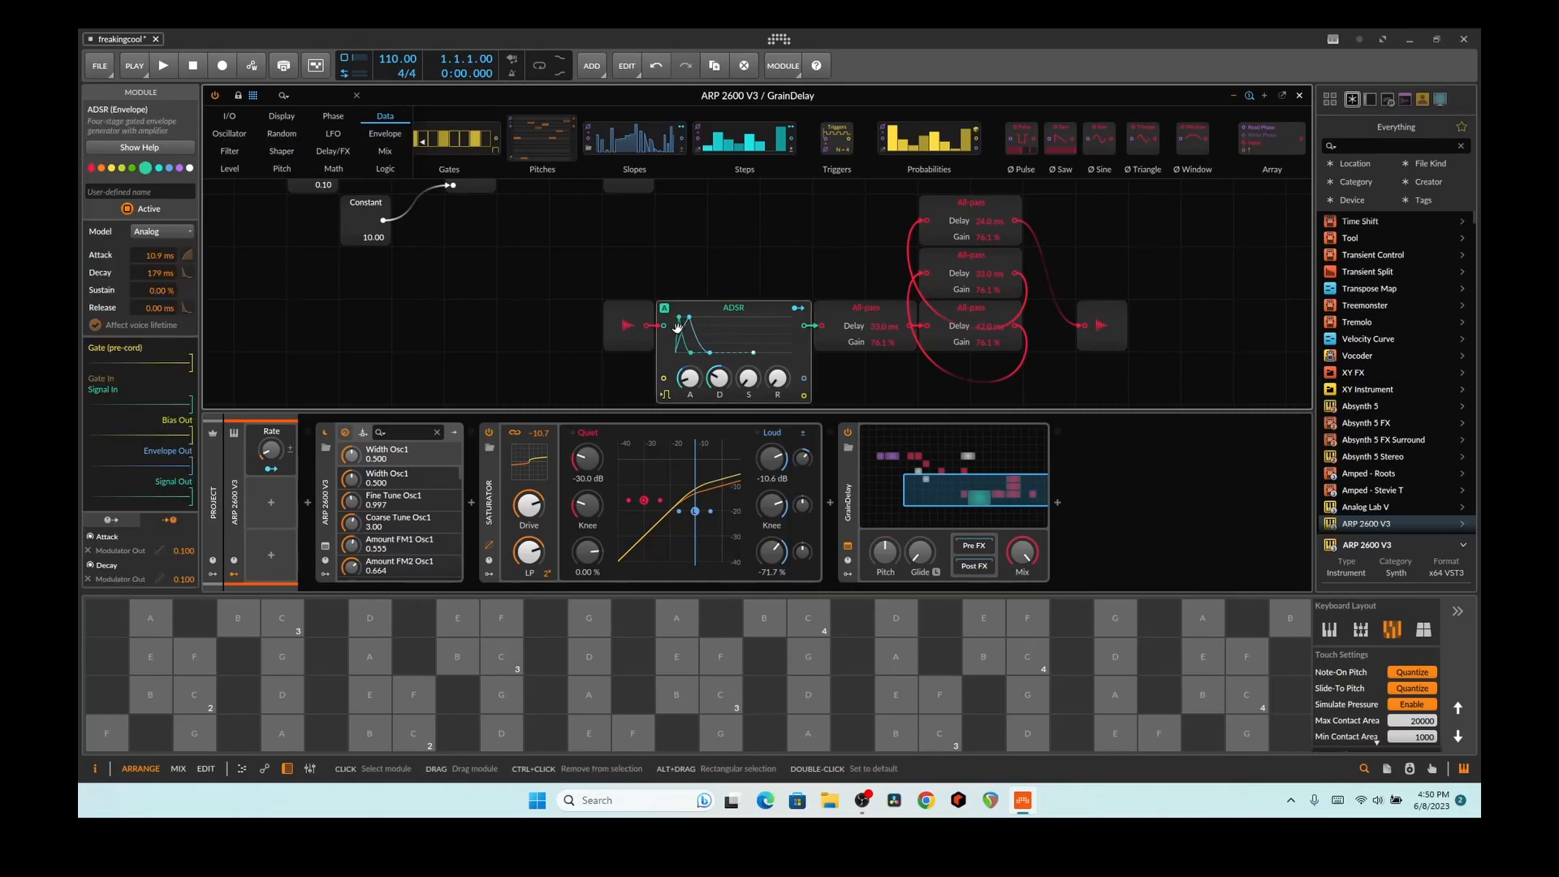